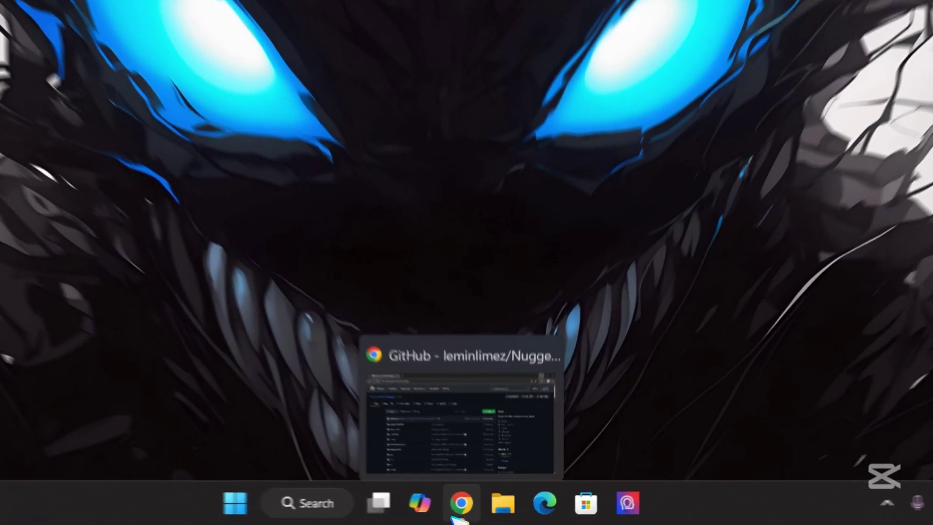
- Download Nugget_Windows.zip from the v5.0.3 GitHub release and show recent downloads
click(486, 511)
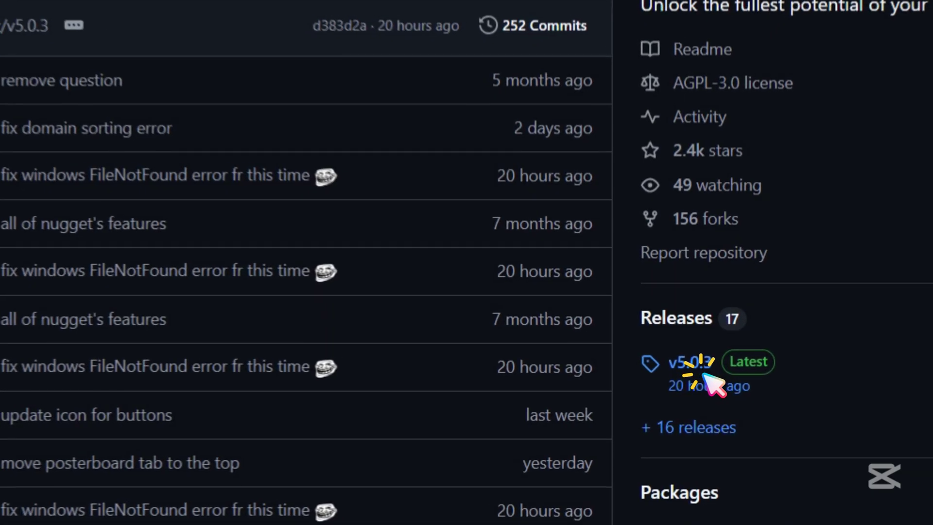
click(685, 401)
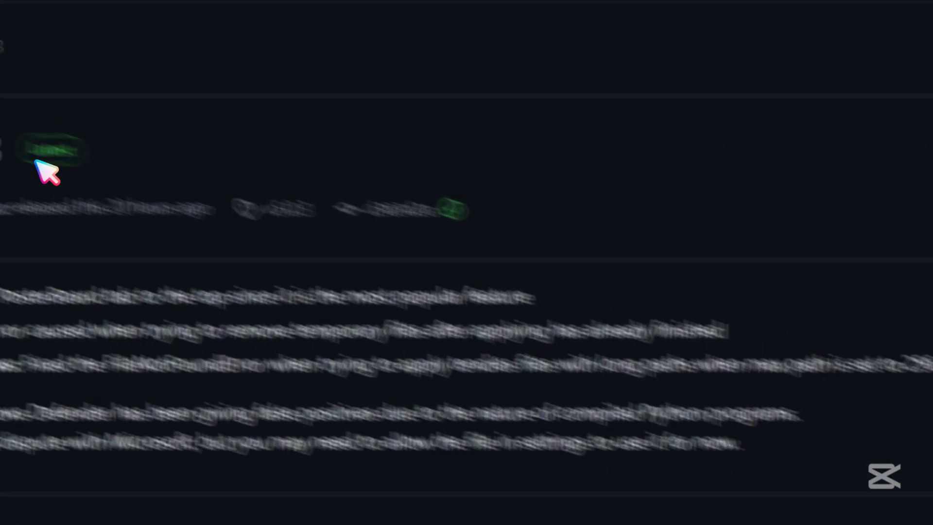
drag(207, 241, 319, 244)
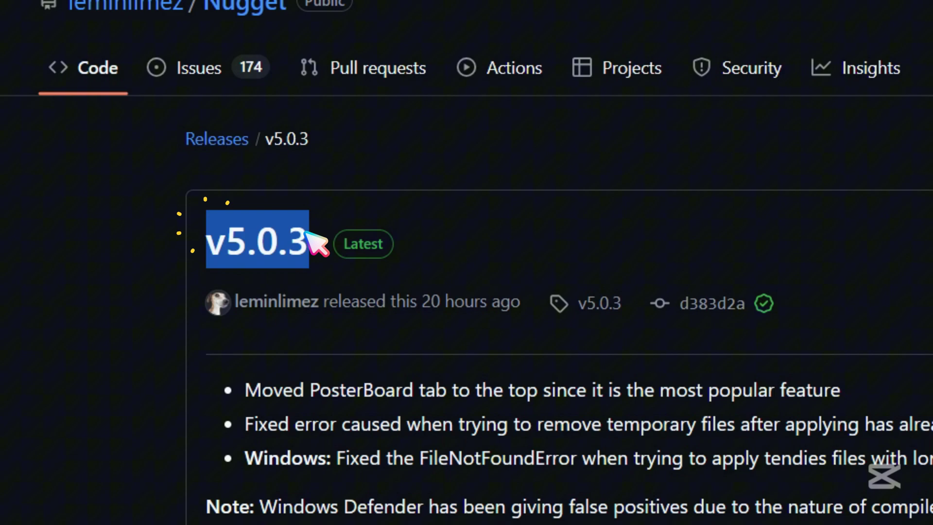
click(314, 237)
scroll(332, 271, down, 1)
scroll(325, 261, down, 2)
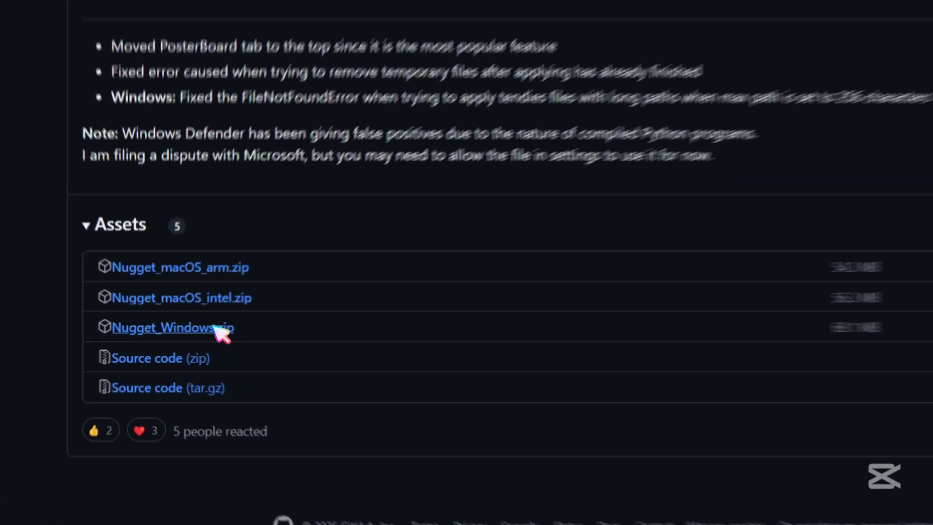
click(196, 333)
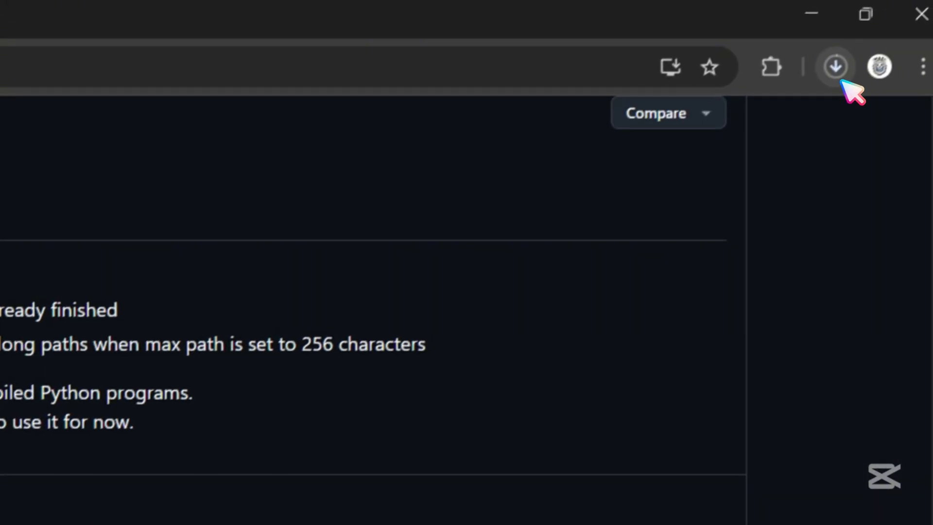
click(835, 66)
- Open Nugget inside the downloaded Nugget_Windows.zip and choose to extract the whole archive
click(761, 273)
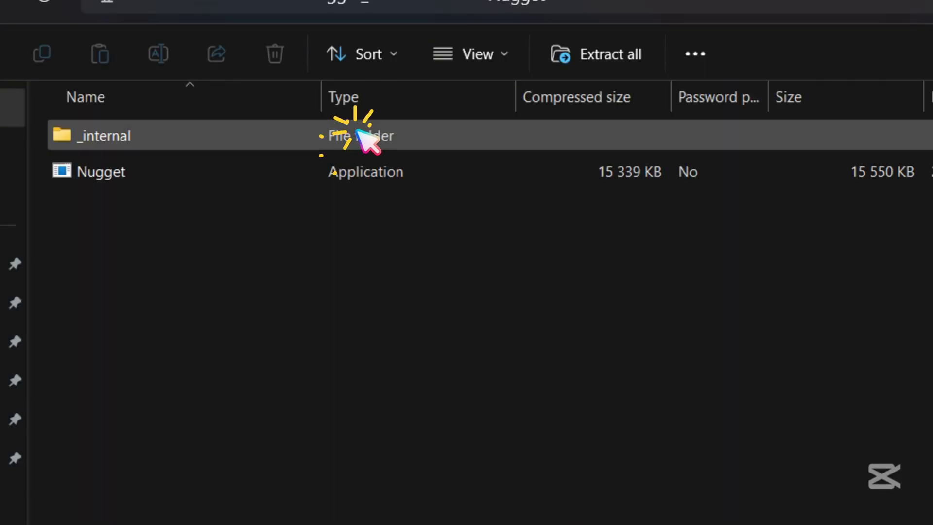
double_click(292, 169)
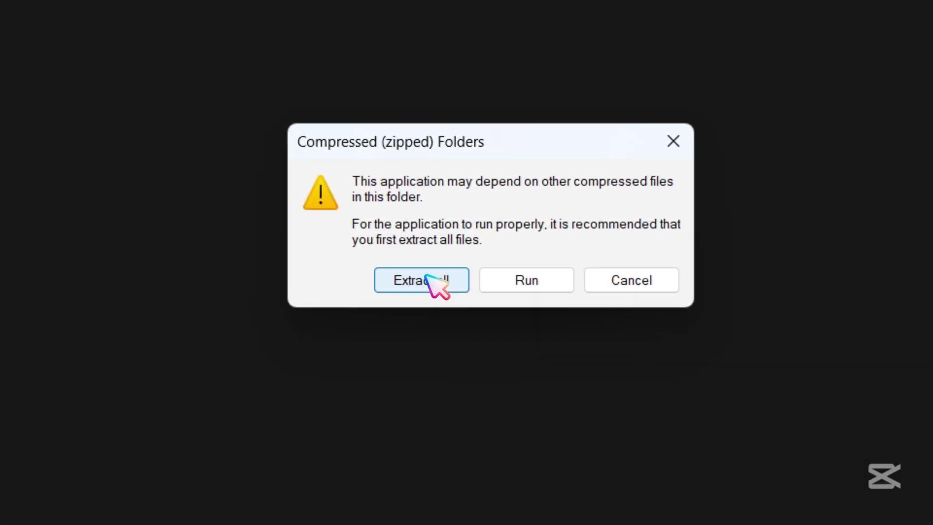
click(466, 314)
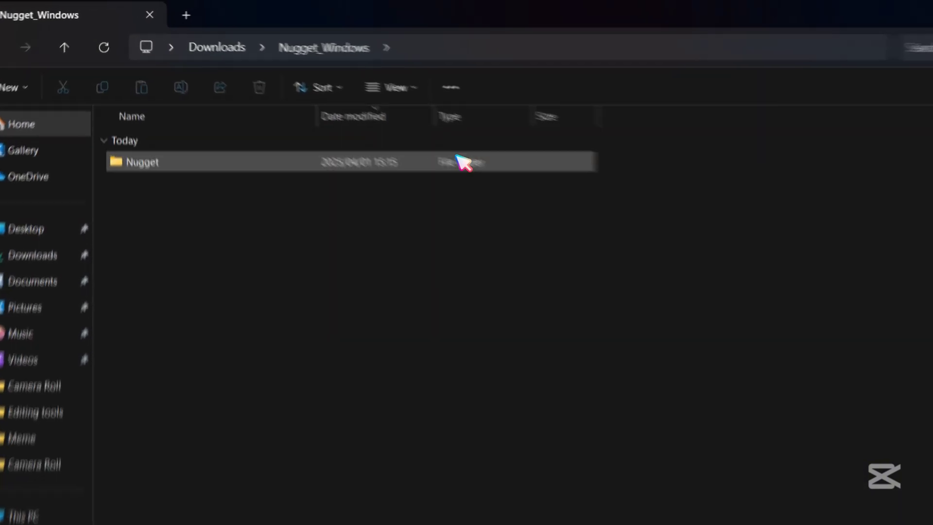
- Open the extracted Nugget folder and run the Nugget application
double_click(458, 160)
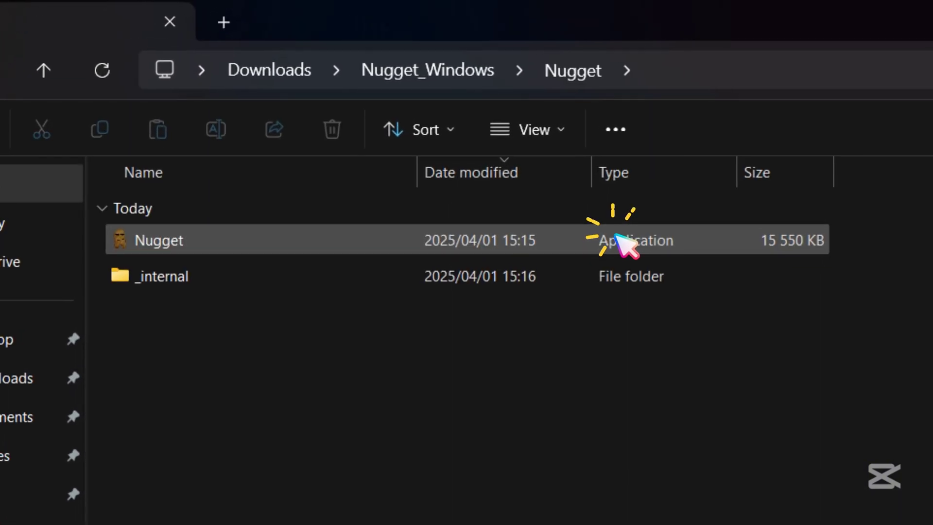
click(307, 242)
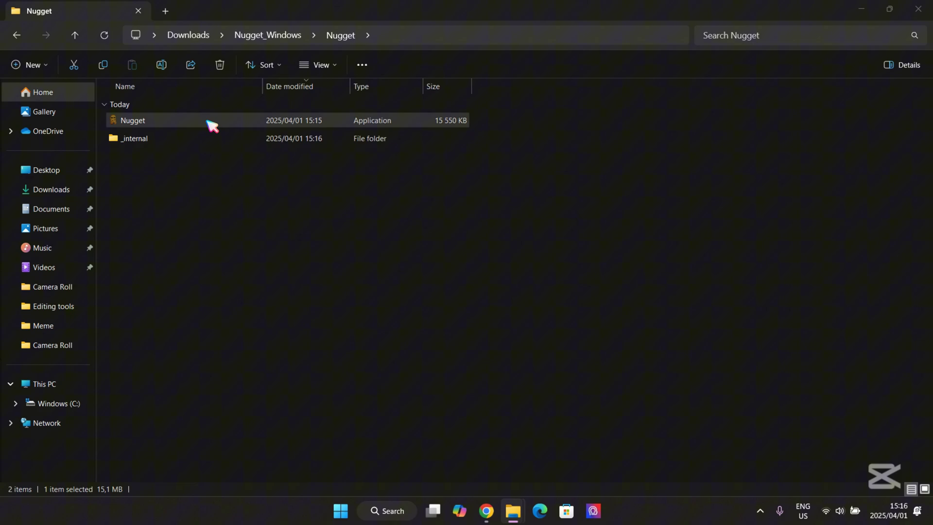
double_click(209, 124)
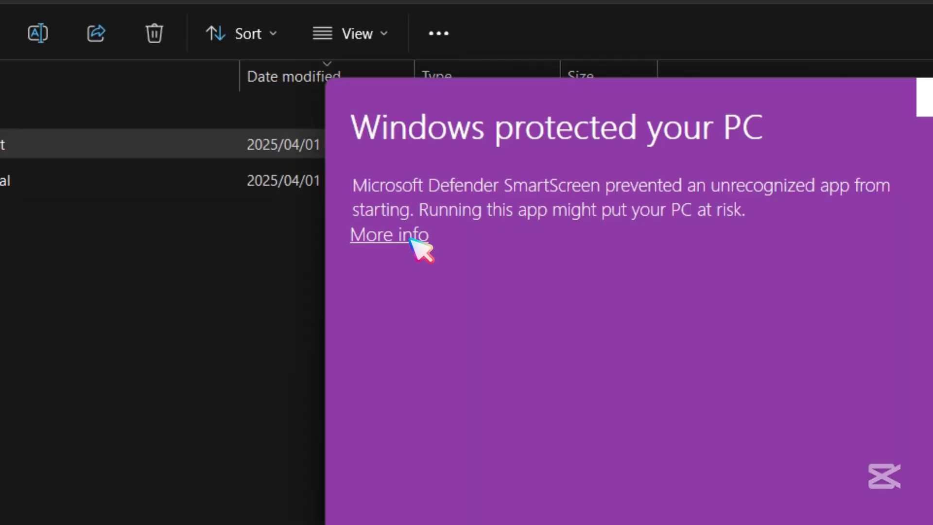
- Reveal More info in the Windows SmartScreen warning blocking Nugget
click(412, 235)
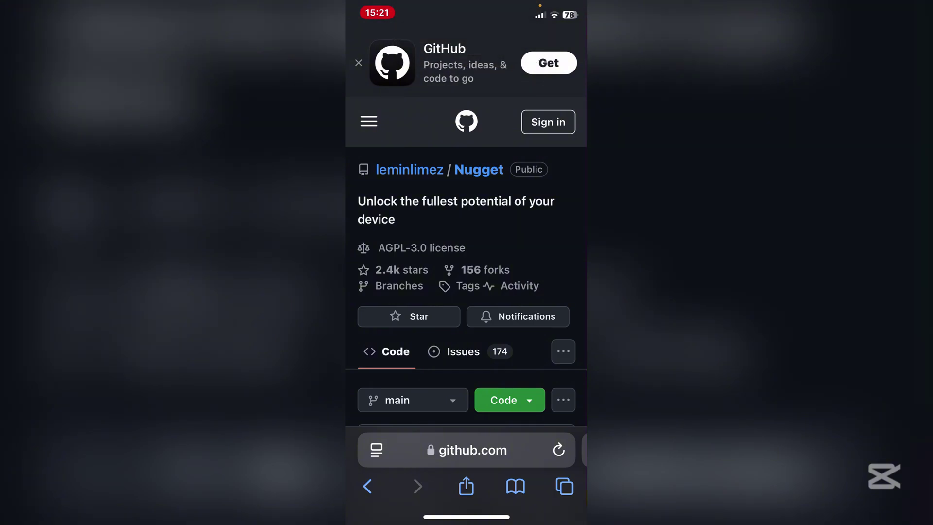
scroll(467, 292, down, 5)
scroll(466, 291, down, 5)
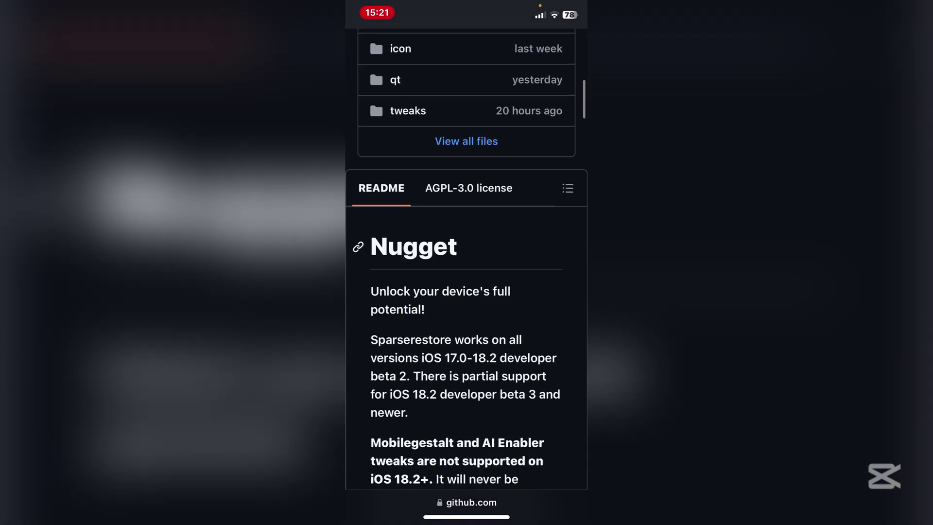
scroll(466, 292, down, 5)
scroll(467, 292, down, 5)
scroll(466, 292, down, 5)
scroll(466, 292, down, 5)
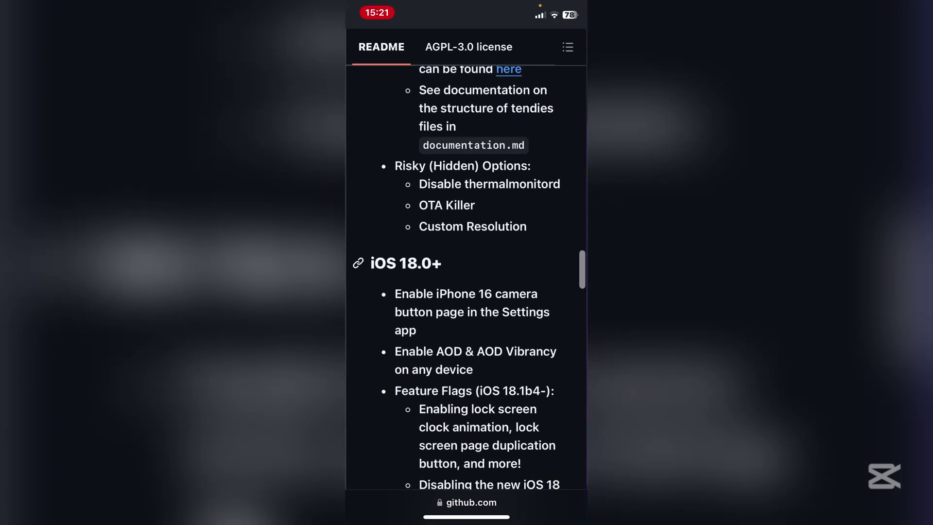
scroll(467, 292, down, 5)
scroll(466, 291, down, 3)
scroll(466, 292, up, 5)
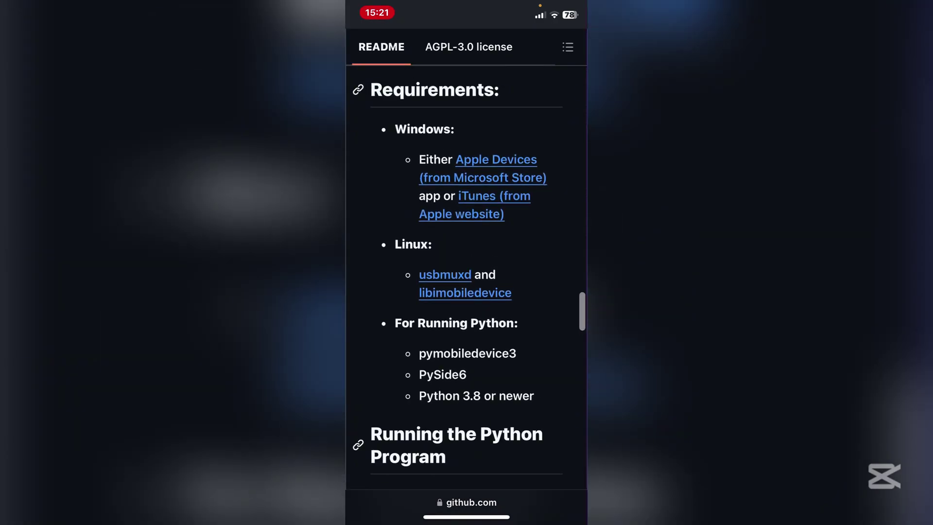
scroll(466, 292, up, 3)
scroll(466, 292, up, 5)
scroll(467, 292, up, 5)
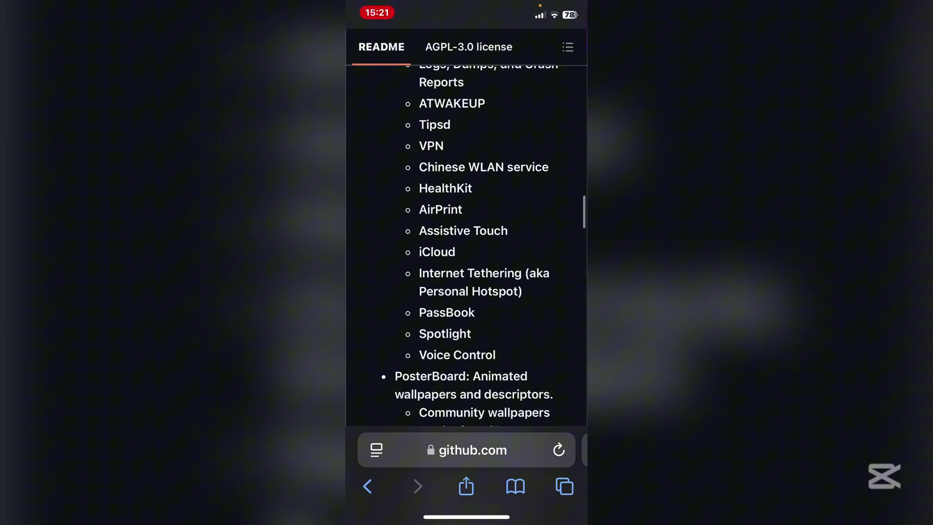
scroll(467, 291, up, 3)
scroll(467, 292, down, 5)
scroll(467, 292, down, 5)
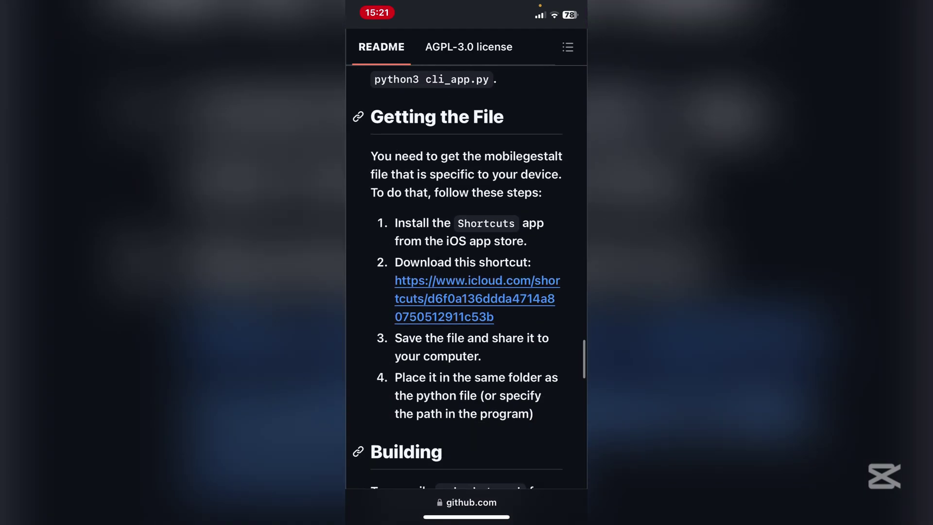
- Add the Save MobileGestalt shortcut from its iCloud link and run it
click(525, 281)
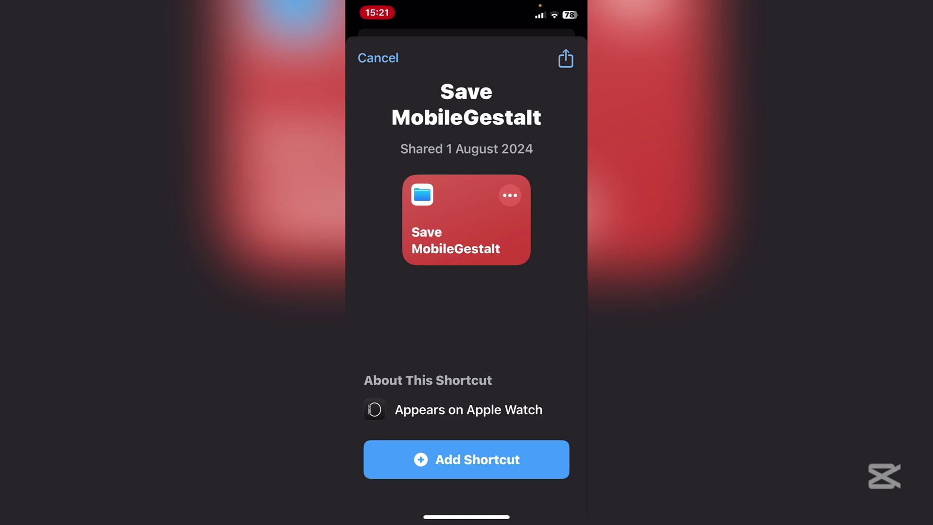
click(467, 460)
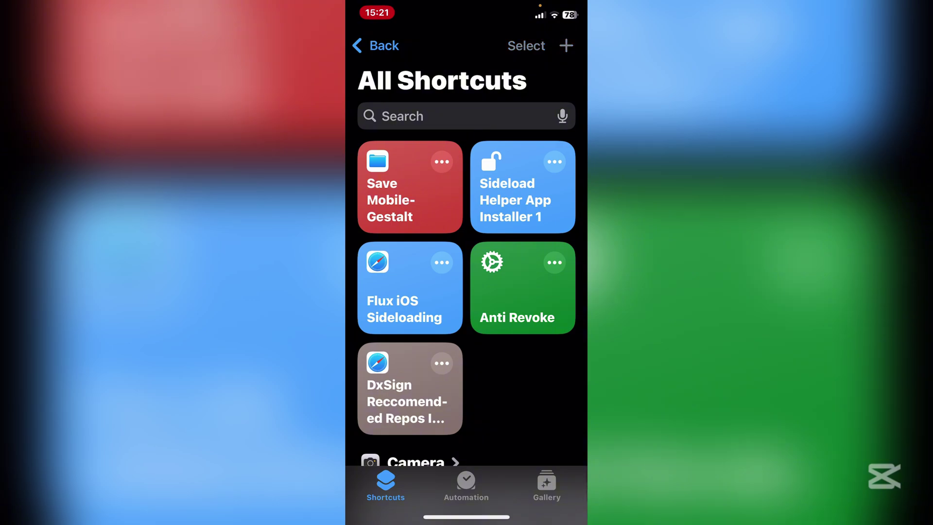
click(410, 187)
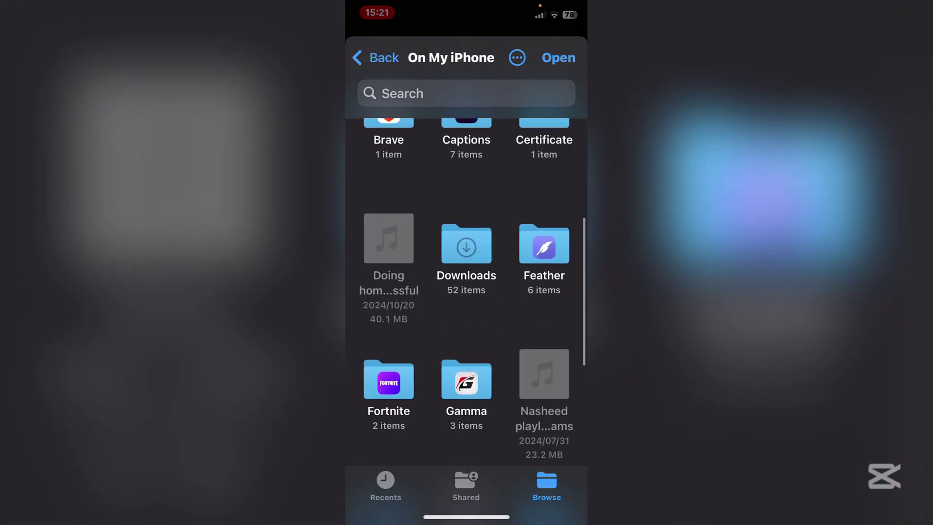
scroll(466, 292, up, 5)
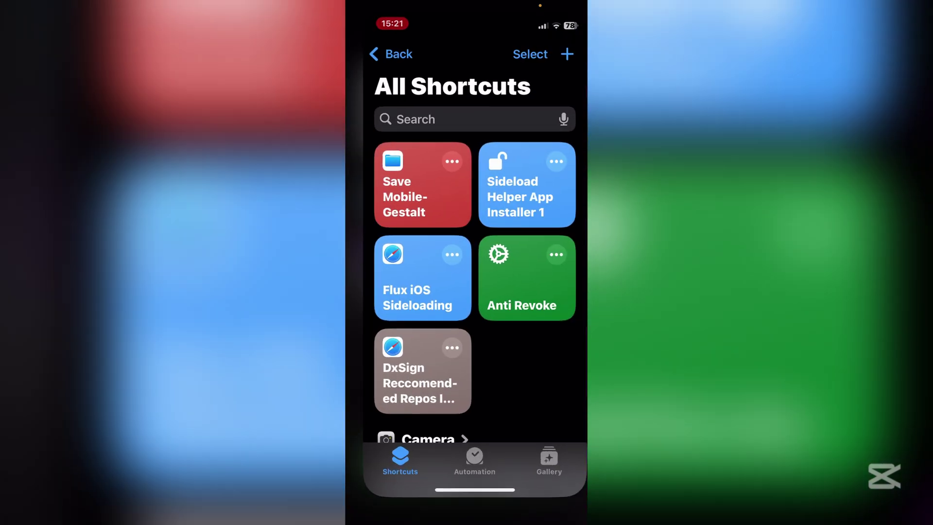
- Preview com.apple.MobileGestalt.plist in Files under On My iPhone, then return home
drag(467, 517, 466, 292)
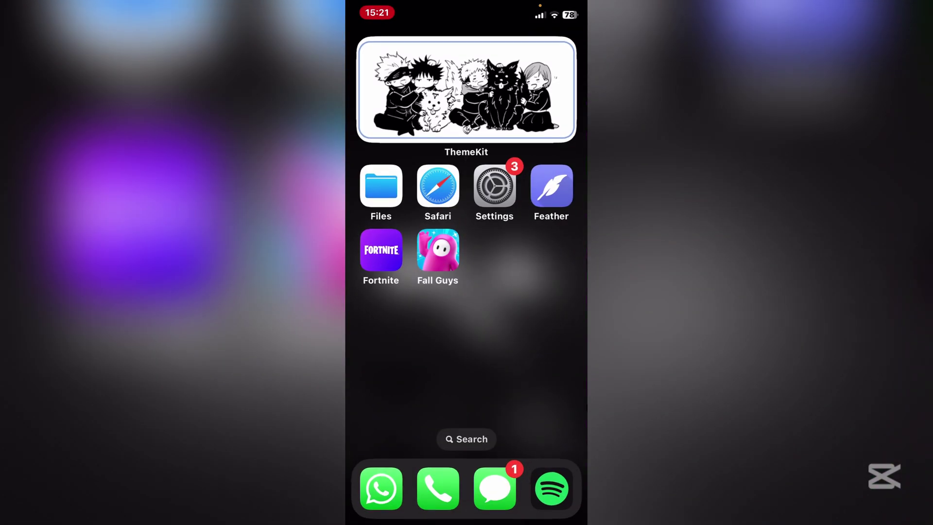
click(381, 182)
click(441, 190)
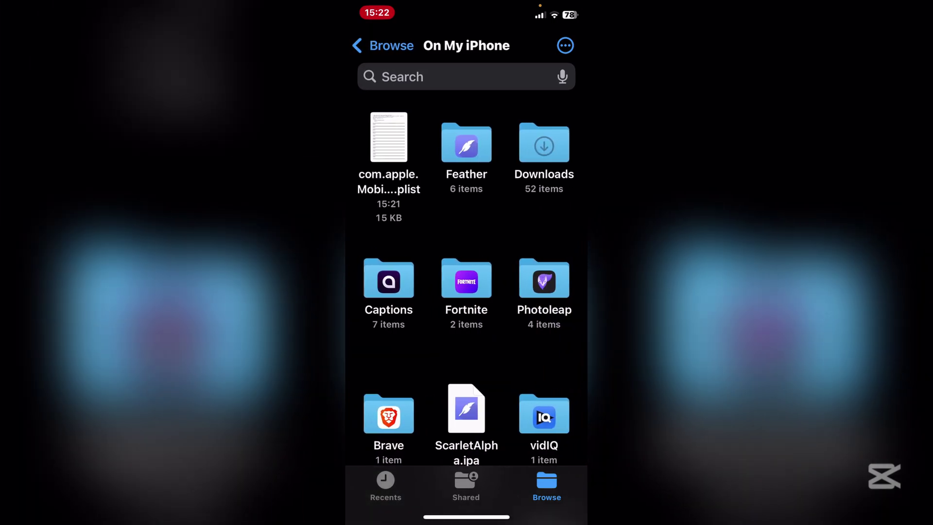
click(388, 139)
click(558, 45)
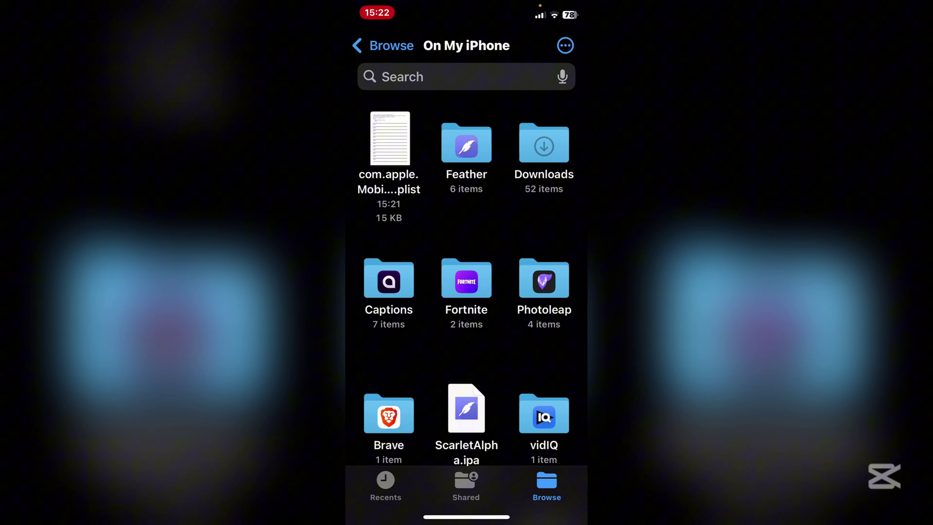
drag(467, 516, 466, 292)
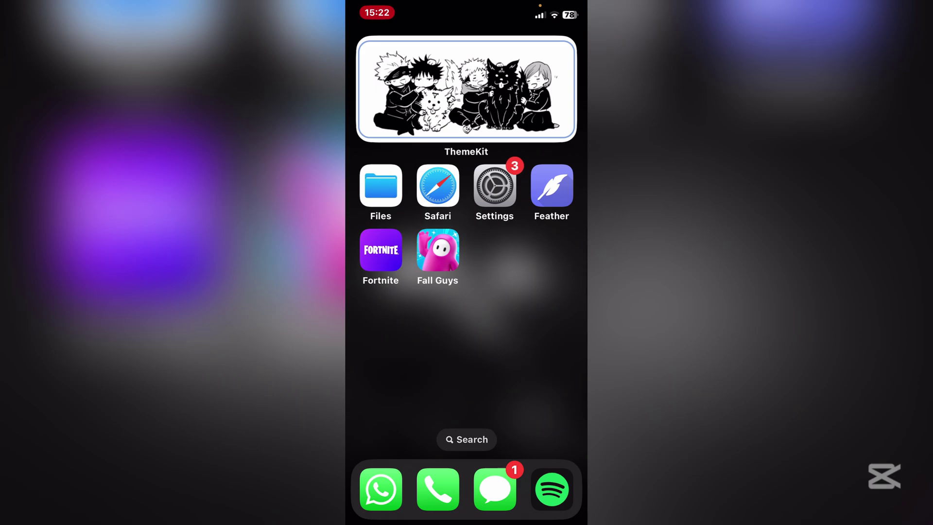
- Load nousb.co in a new Safari tab and focus the drive code field
click(438, 186)
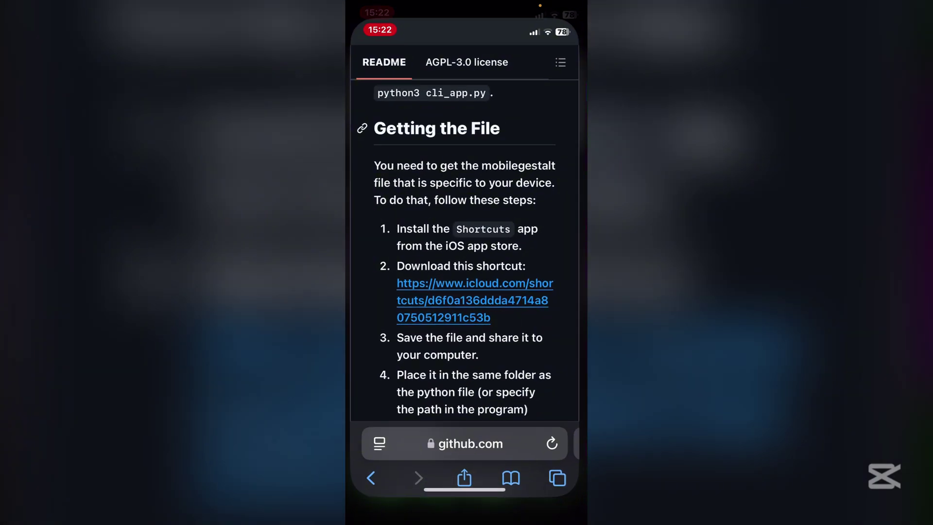
click(556, 477)
click(366, 486)
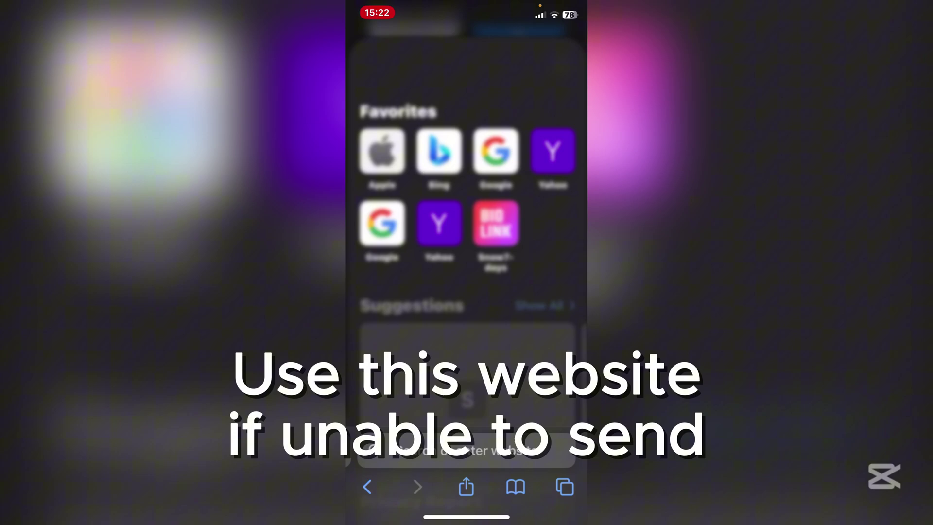
click(466, 452)
text(nous)
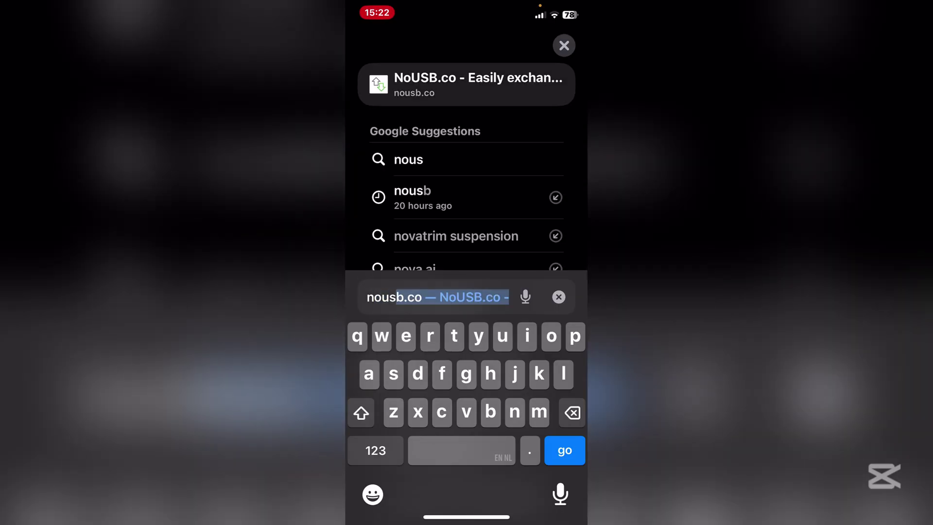
text(b)
key(Return)
scroll(466, 291, down, 2)
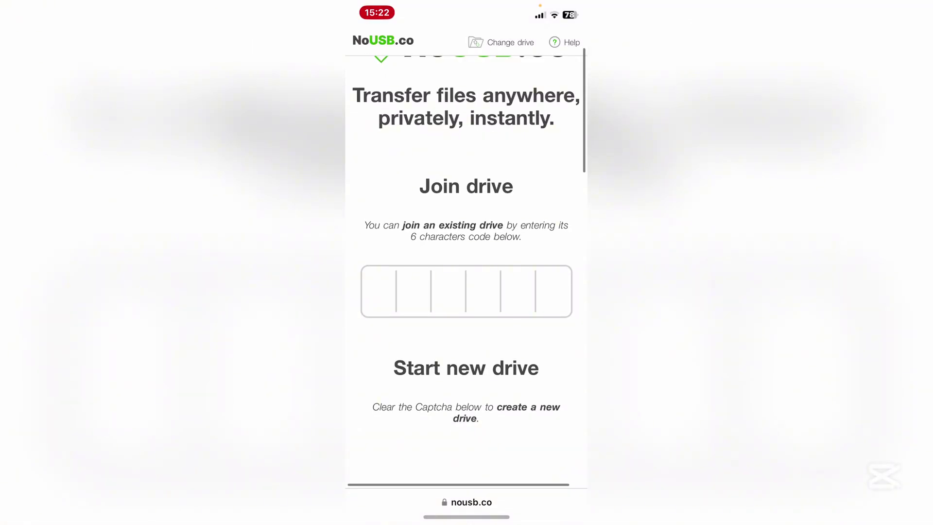
scroll(467, 292, down, 5)
scroll(466, 292, up, 5)
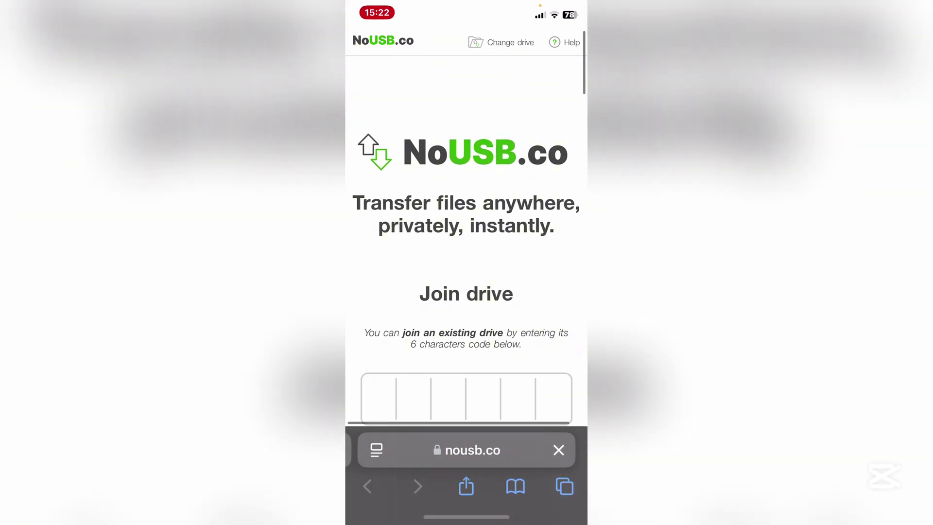
click(387, 364)
scroll(467, 219, down, 3)
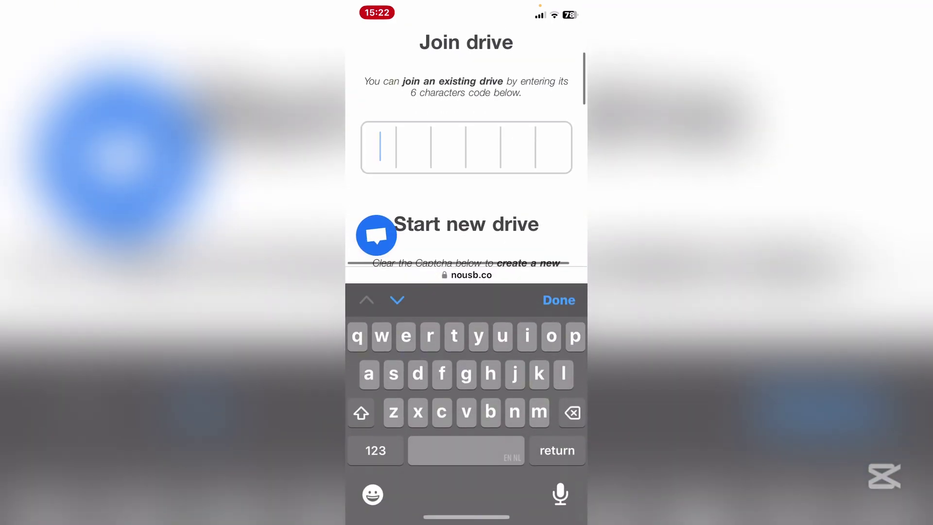
scroll(467, 219, up, 2)
scroll(466, 219, down, 5)
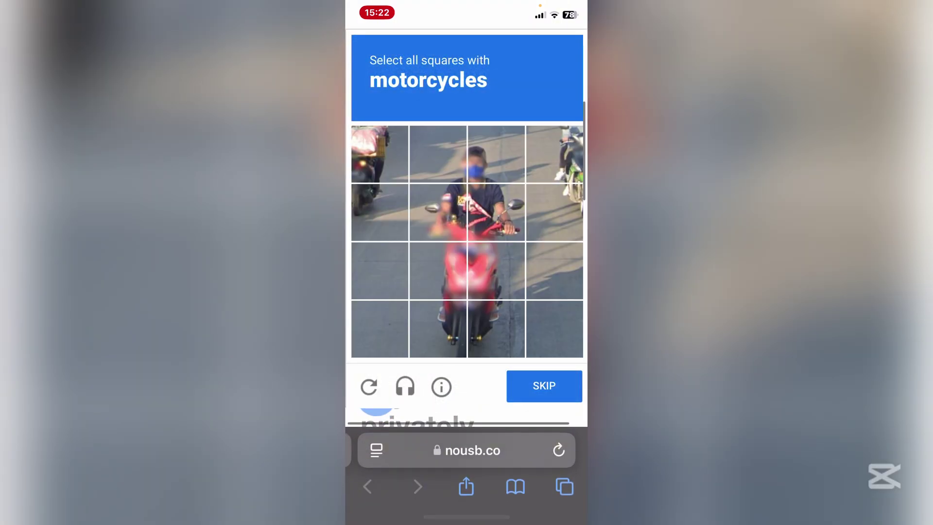
- Complete the captcha's motorcycle round, selecting all nine motorcycle squares
click(438, 212)
click(438, 329)
click(497, 270)
click(439, 270)
click(496, 329)
click(496, 212)
click(554, 213)
click(555, 154)
click(380, 212)
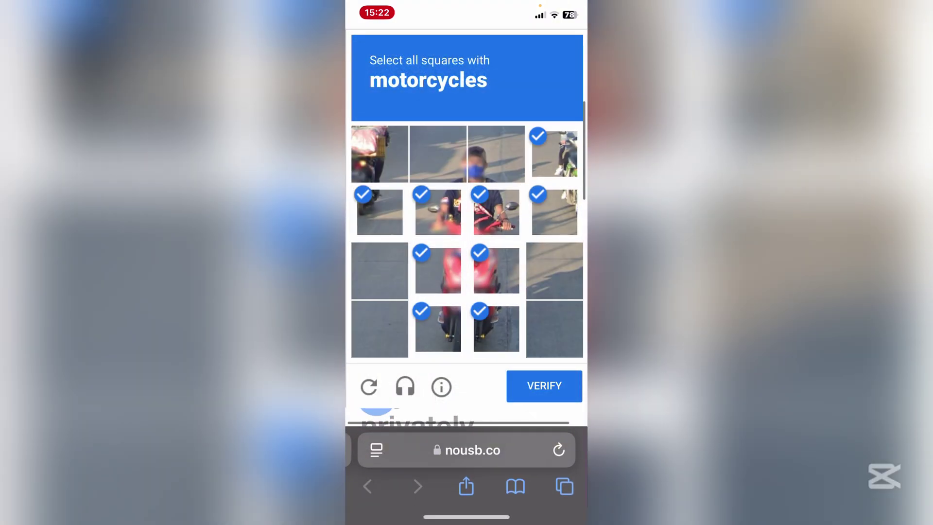
click(380, 153)
click(543, 385)
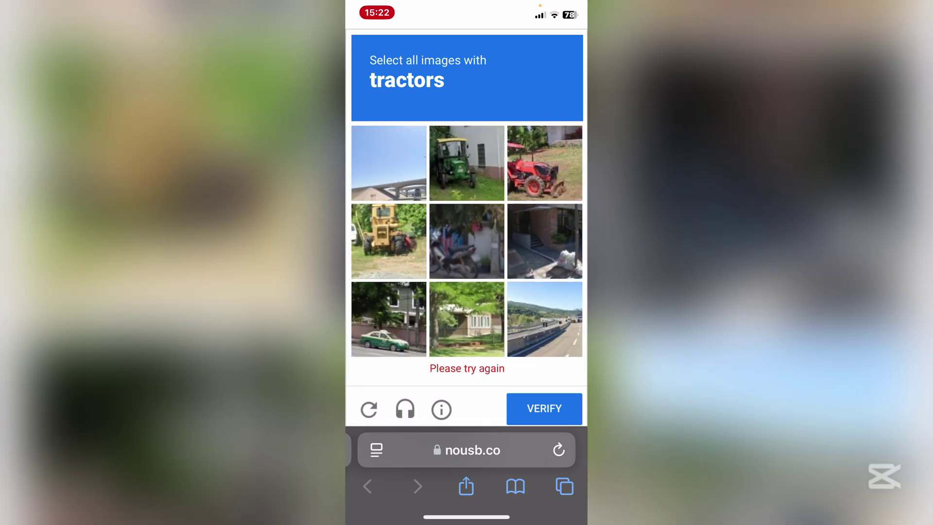
- Pass the captcha's tractor round by marking the yellow, green and red tractors
click(388, 240)
click(467, 163)
click(545, 163)
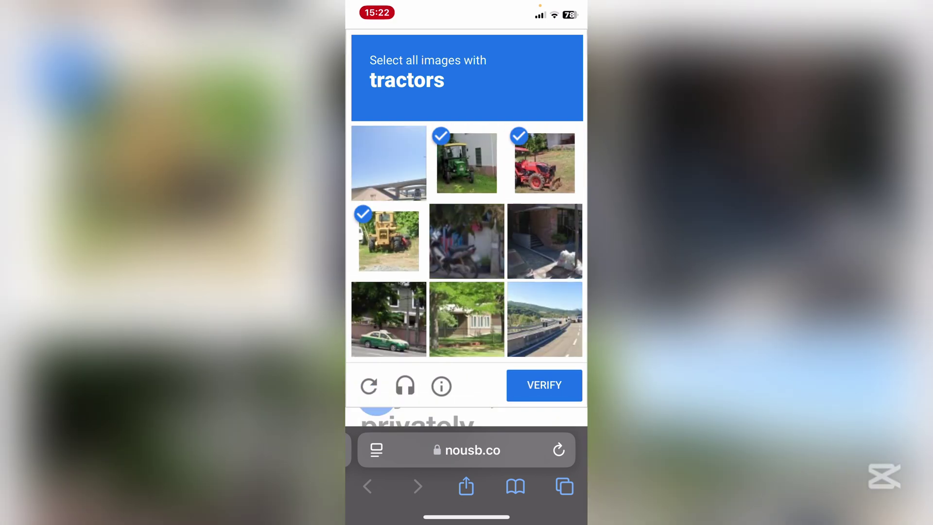
click(544, 385)
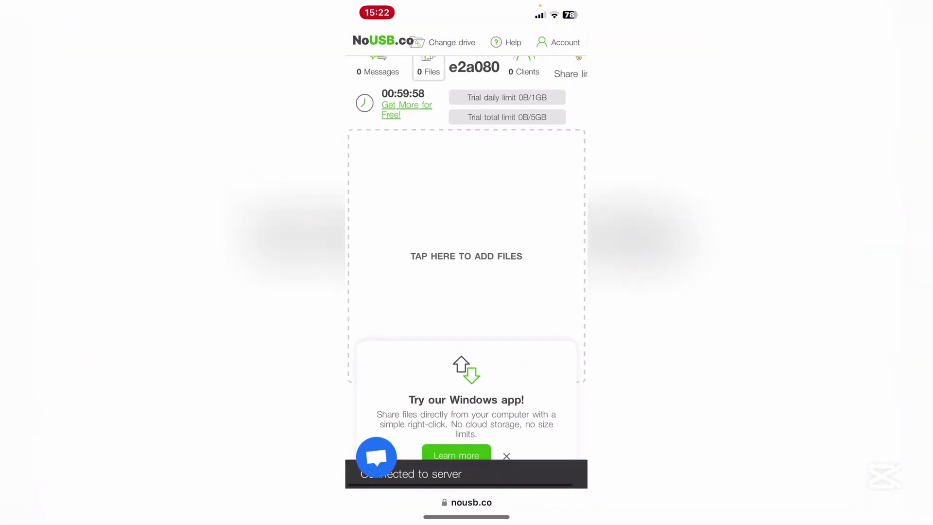
scroll(467, 255, up, 2)
- Add com.apple.MobileGestalt.plist from On My iPhone to the drive and show its share link
click(506, 392)
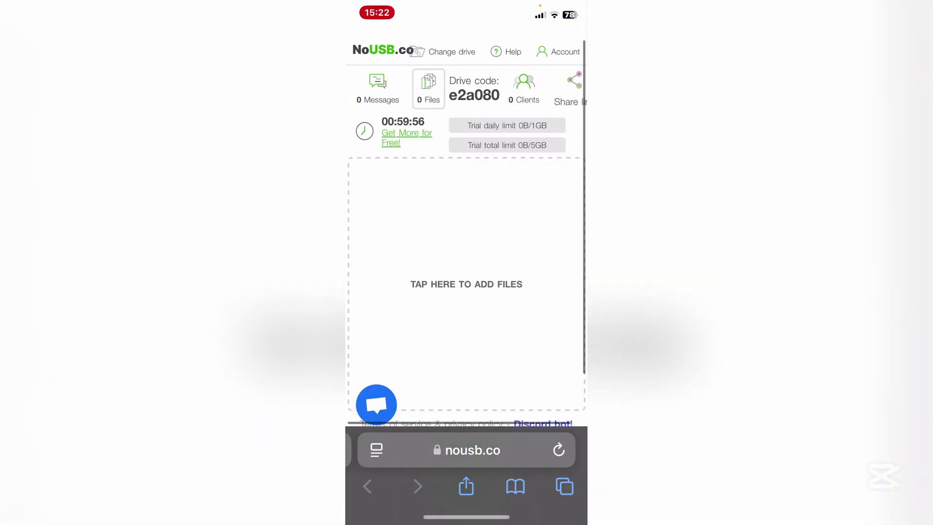
scroll(467, 271, down, 1)
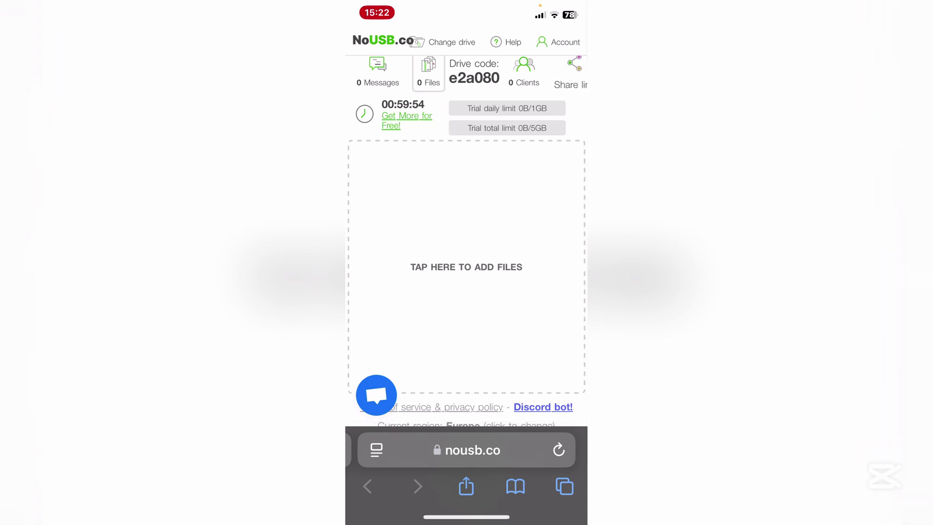
click(466, 267)
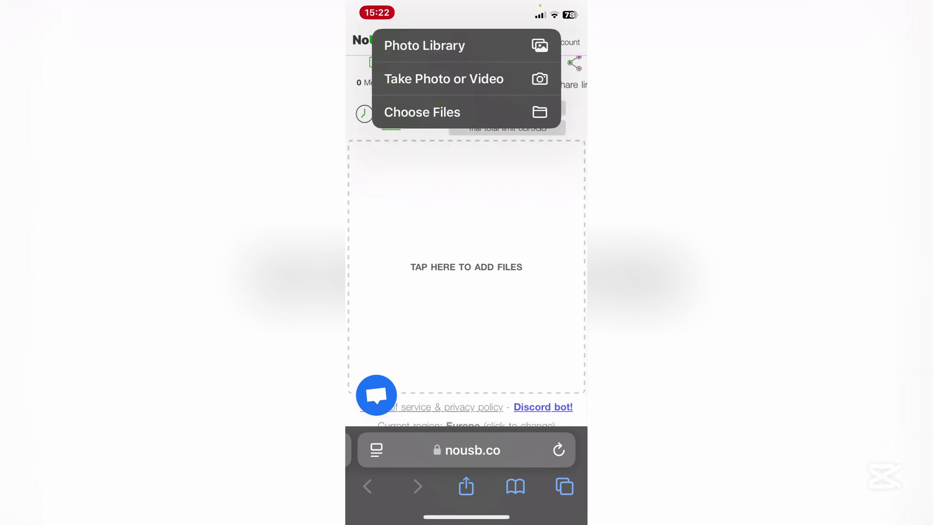
click(423, 112)
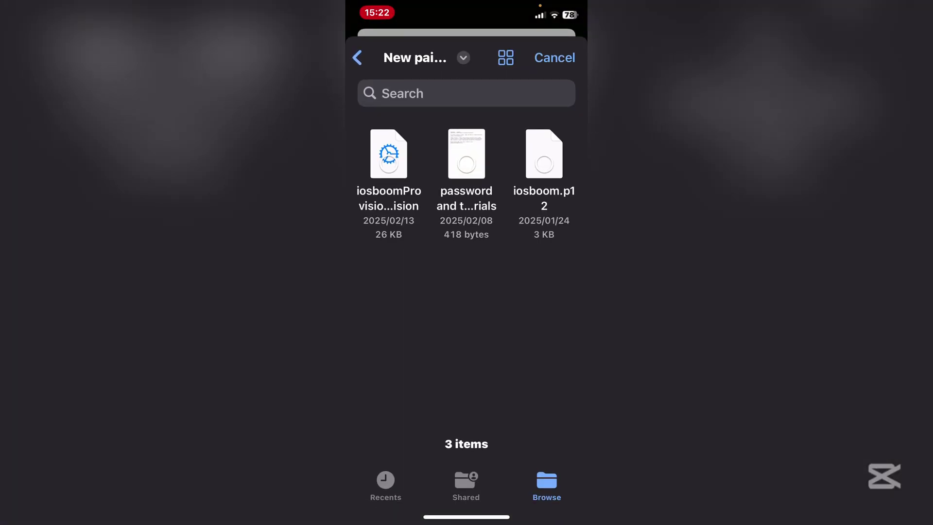
click(358, 57)
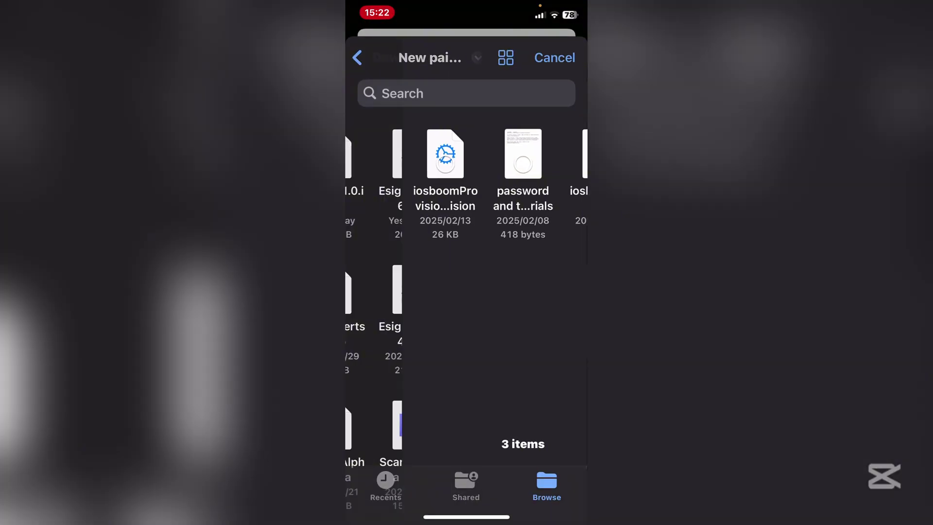
click(358, 58)
click(389, 154)
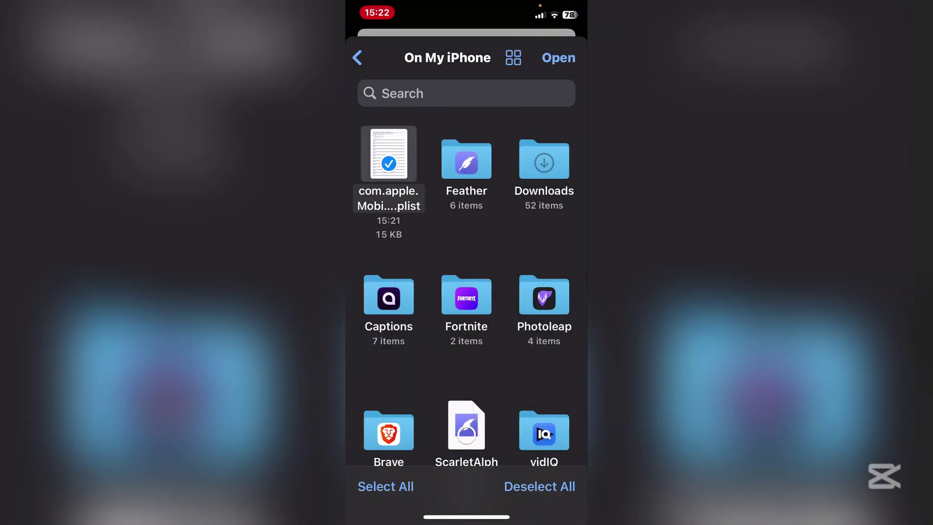
click(559, 57)
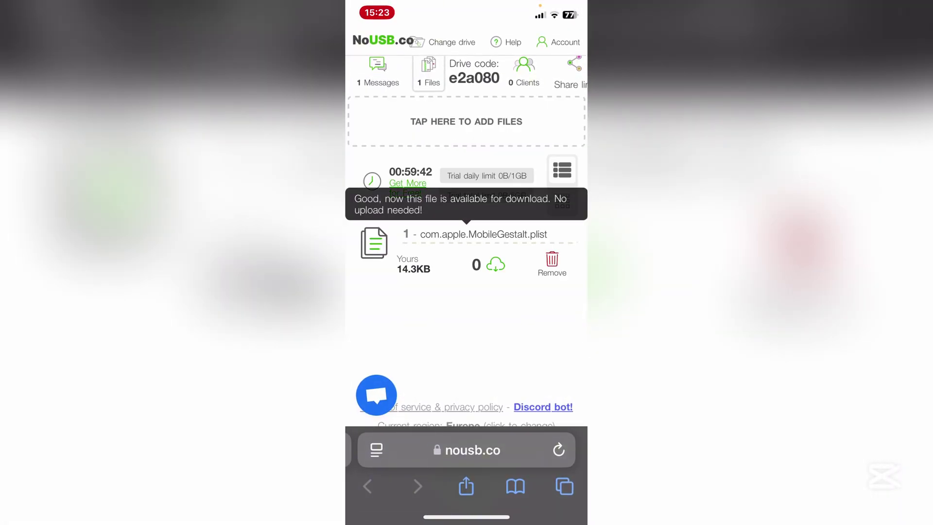
scroll(467, 219, up, 1)
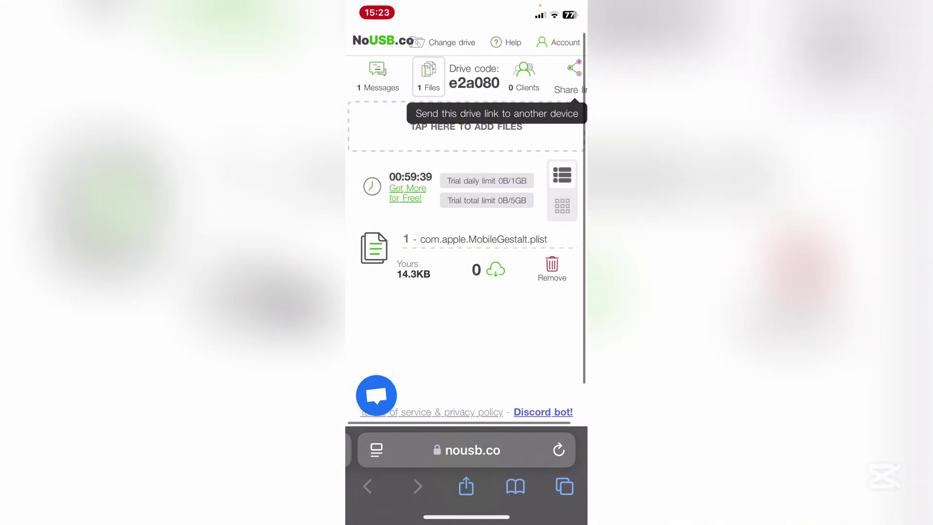
click(573, 73)
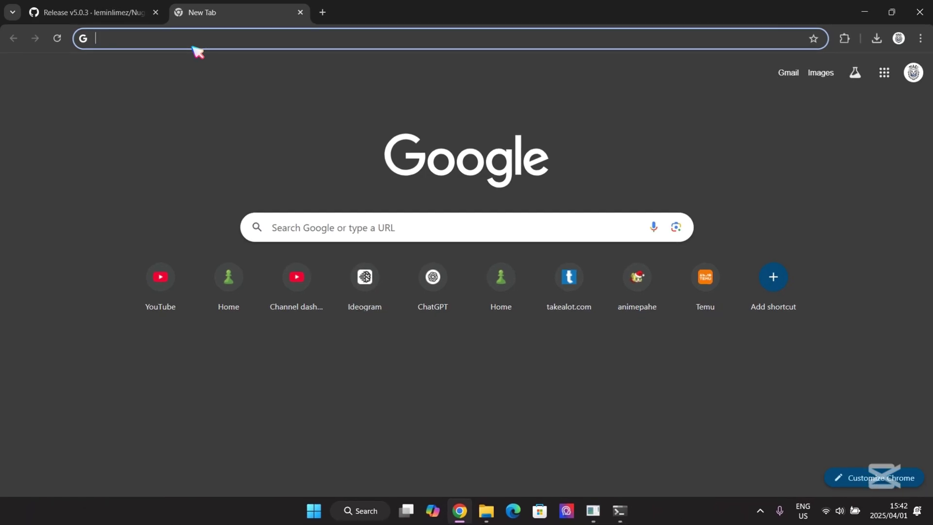
text(ht)
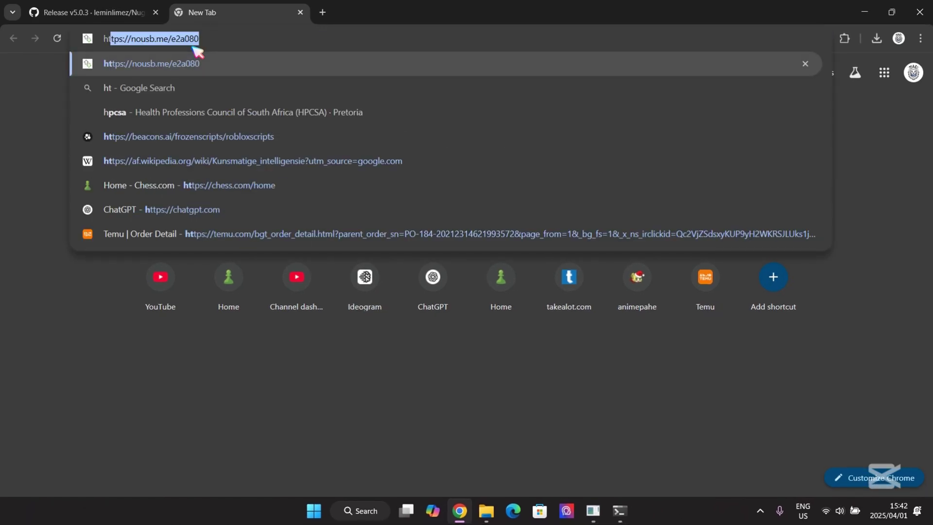
text(tps)
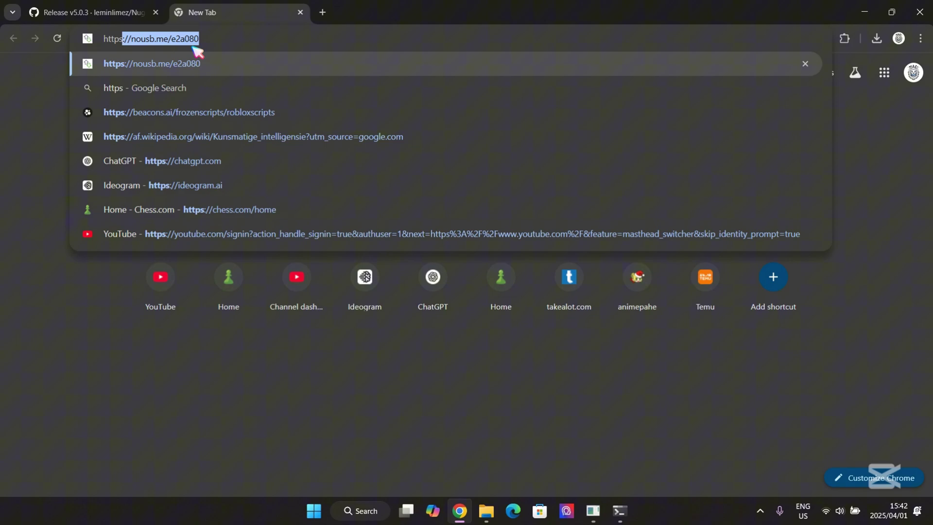
text(://)
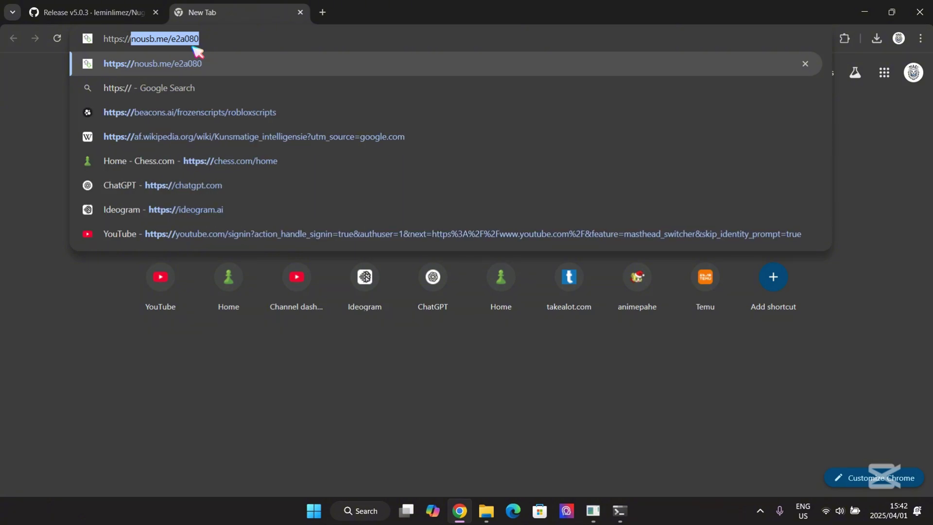
text(no)
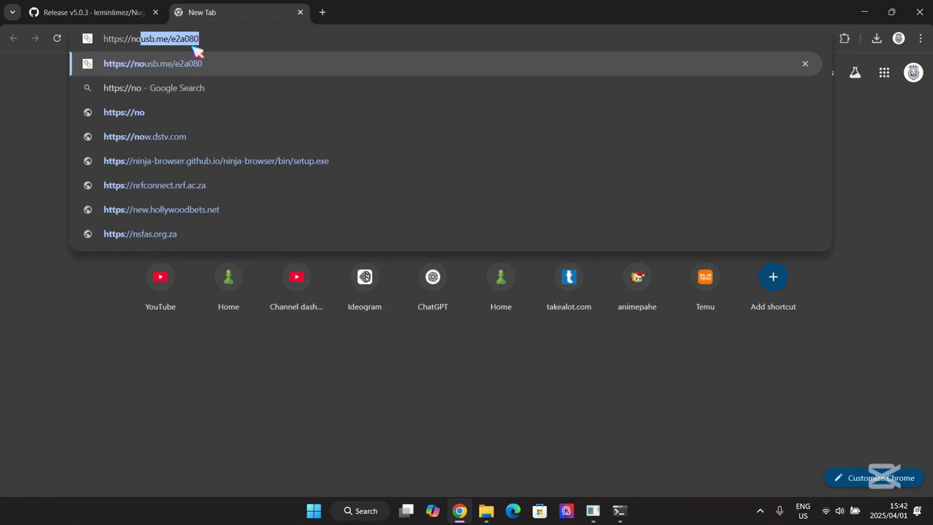
text(usb)
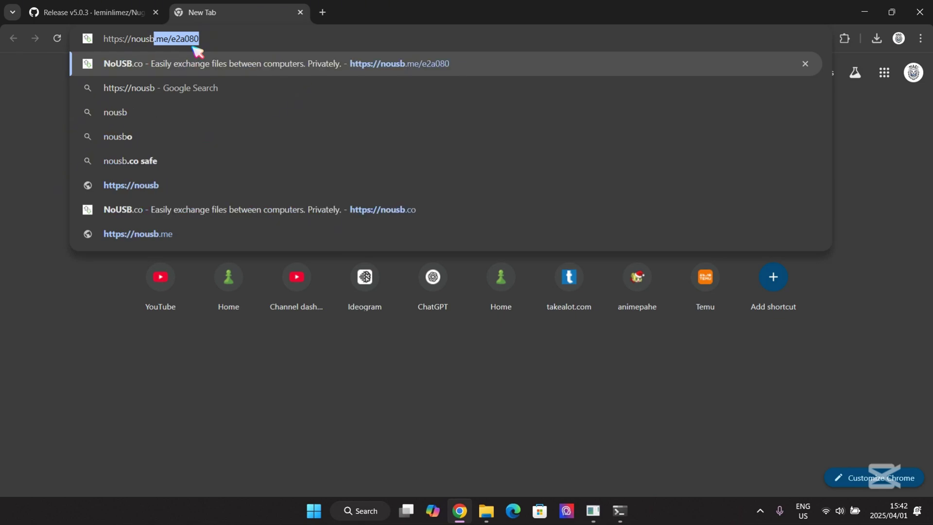
text(.me)
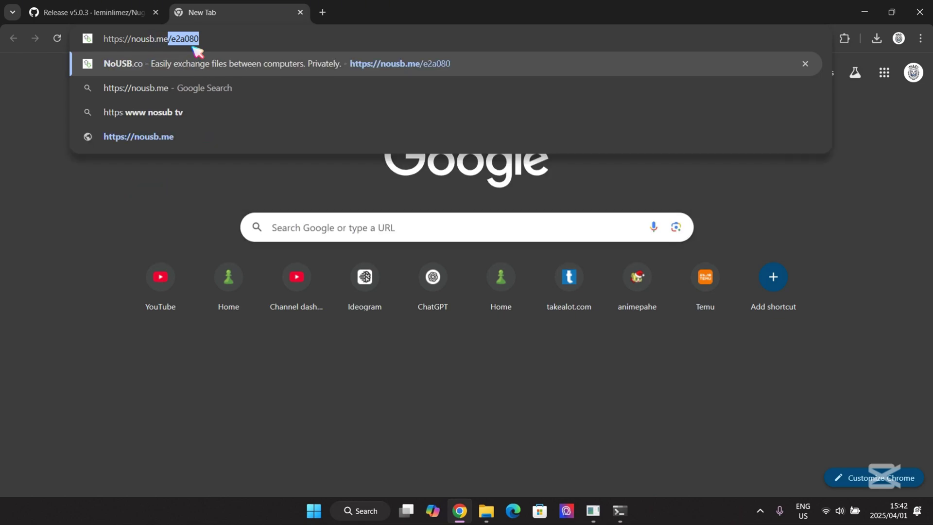
text(/ff)
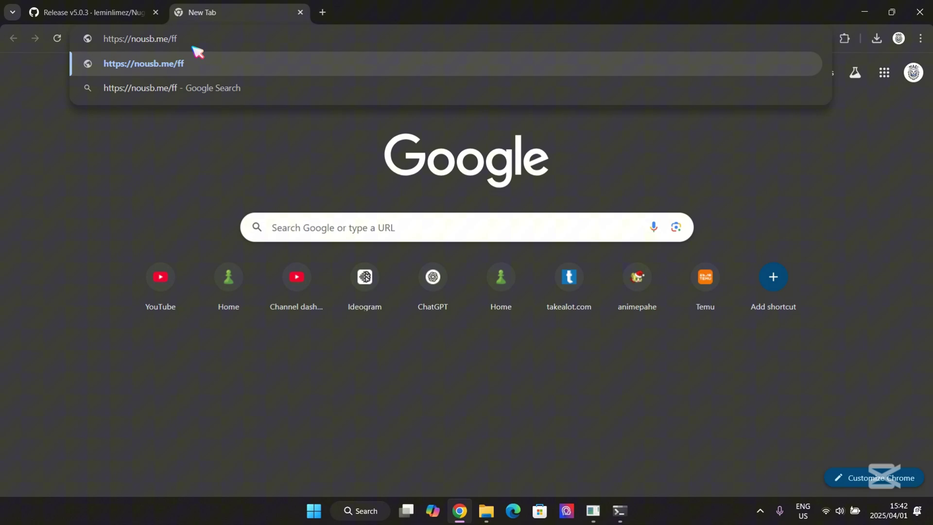
text(86)
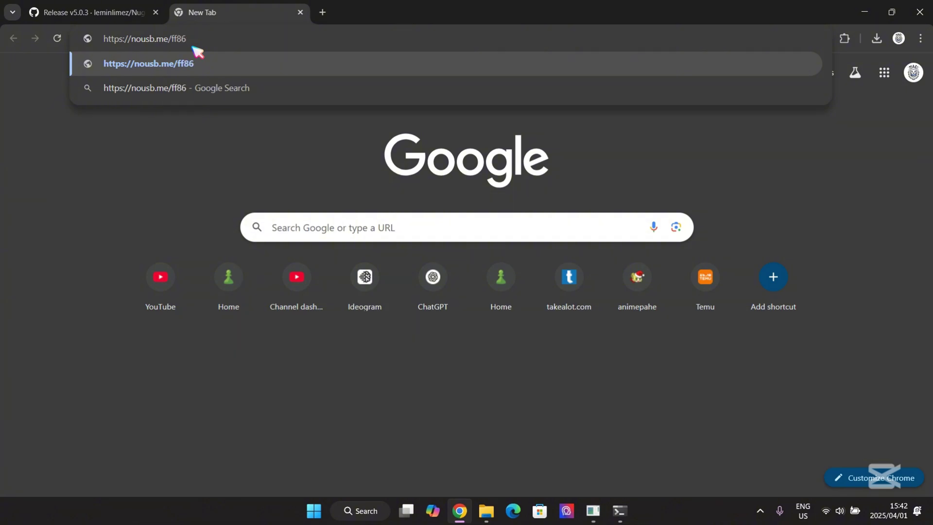
text(95)
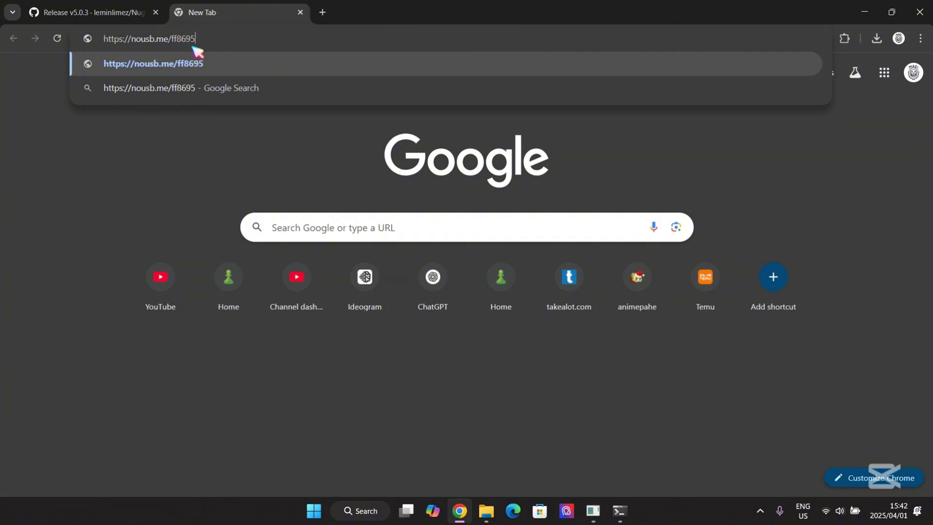
- Load the nousb.me/ff8695 drive link in Chrome
key(Return)
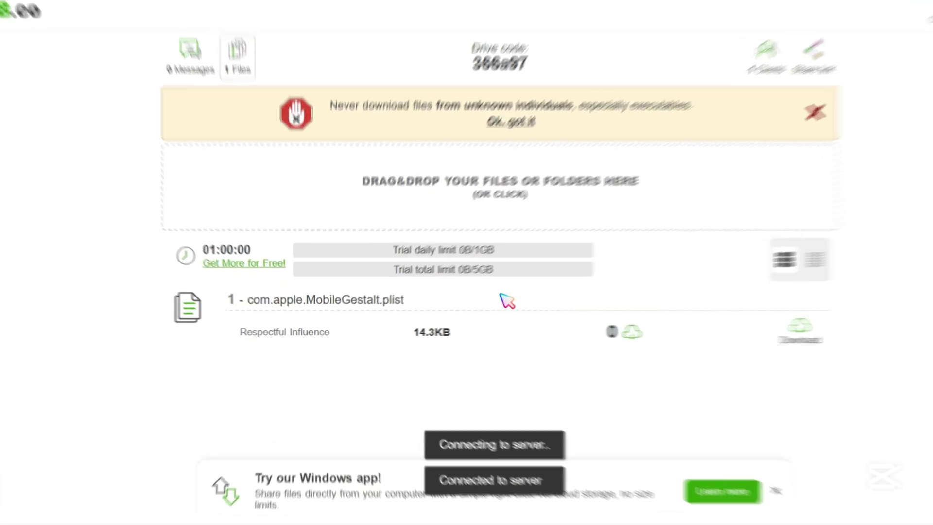
- Save the shared plist file from the NoUSB drive using its right-click menu
right_click(334, 326)
click(322, 326)
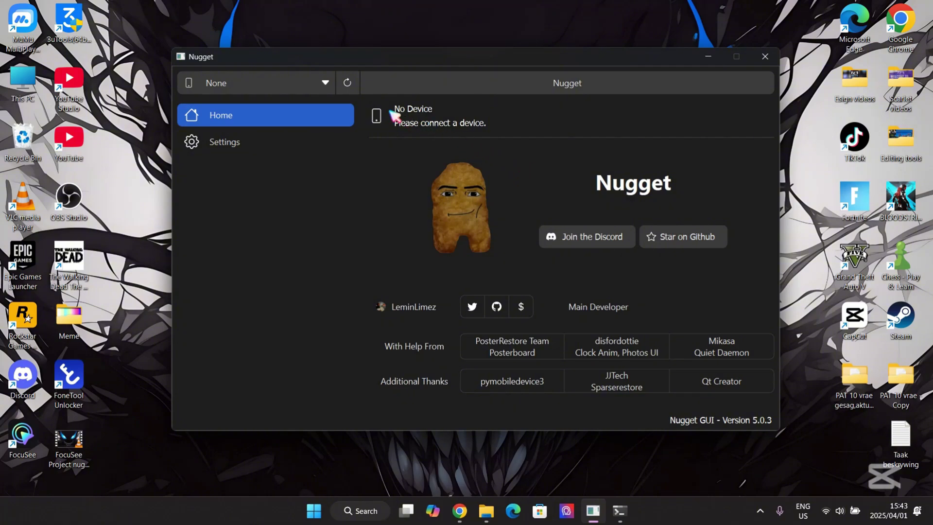
click(348, 83)
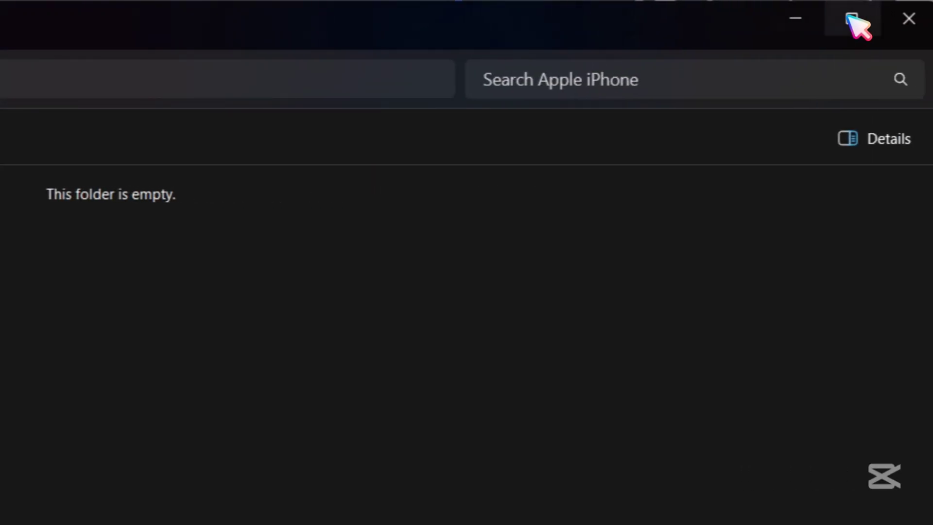
click(891, 24)
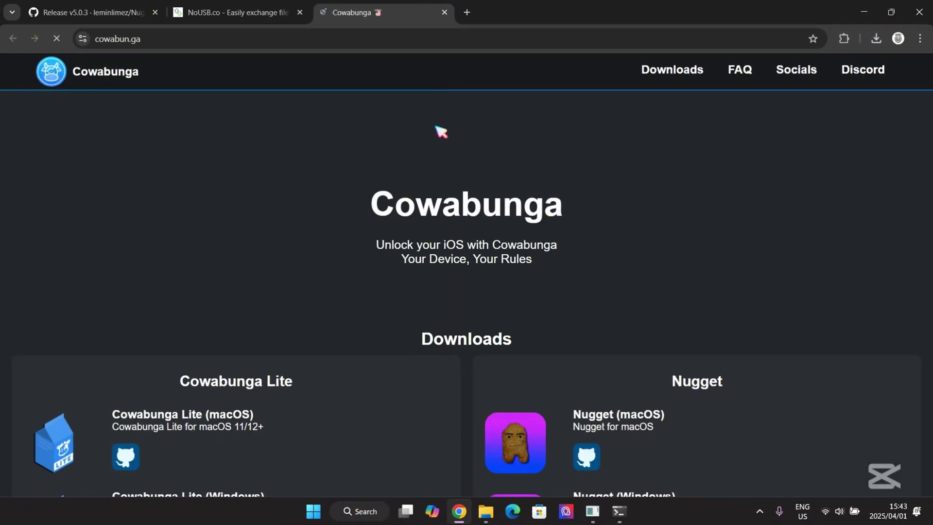
scroll(440, 265, down, 3)
scroll(622, 292, down, 3)
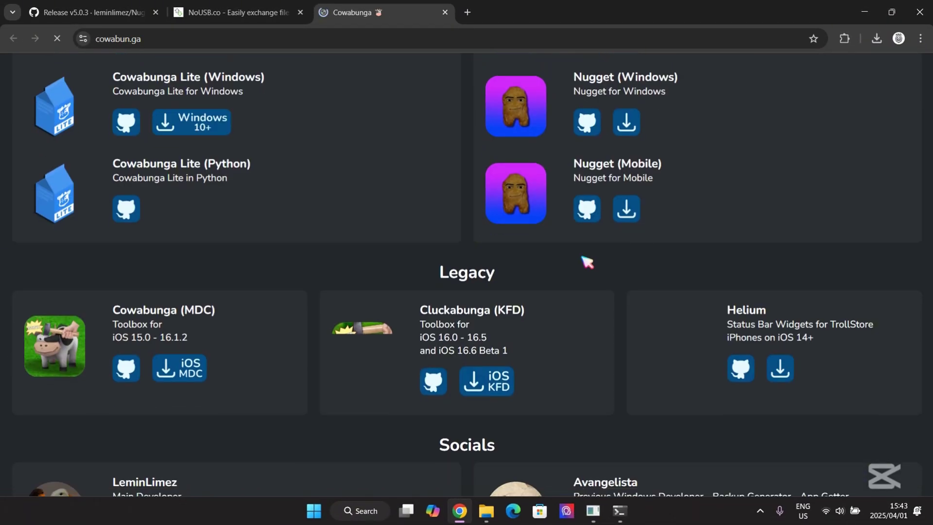
scroll(587, 262, down, 3)
scroll(419, 262, up, 5)
scroll(483, 235, up, 5)
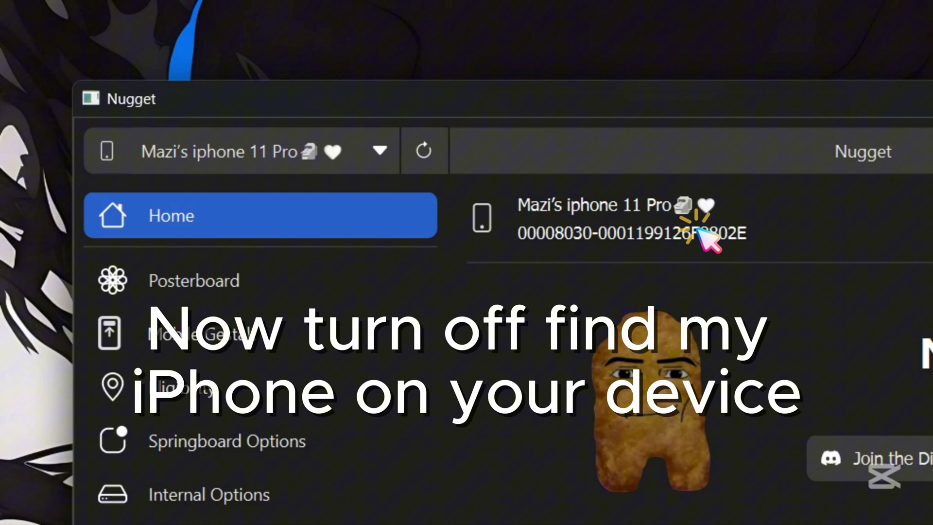
- Load com.apple.MobileGestalt.plist from Downloads as Nugget's gestalt file
click(696, 241)
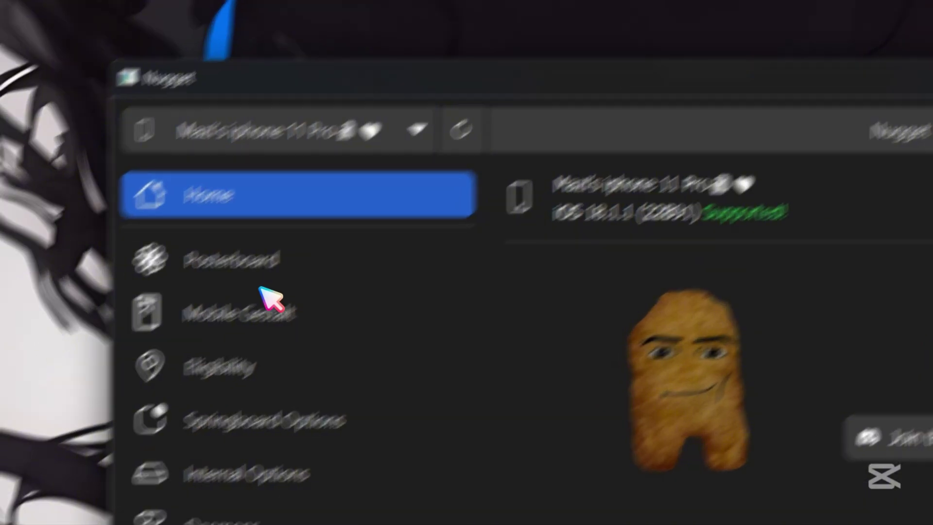
click(332, 350)
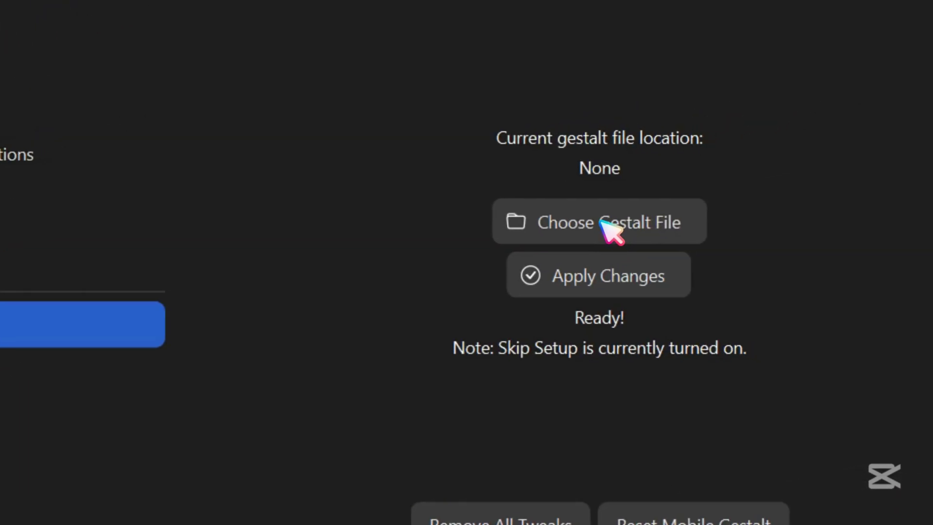
click(604, 223)
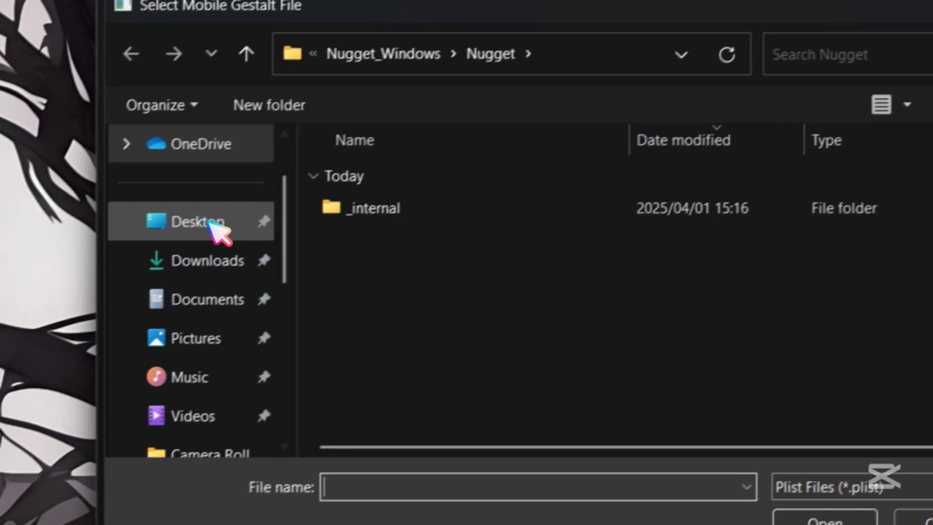
click(233, 246)
click(437, 194)
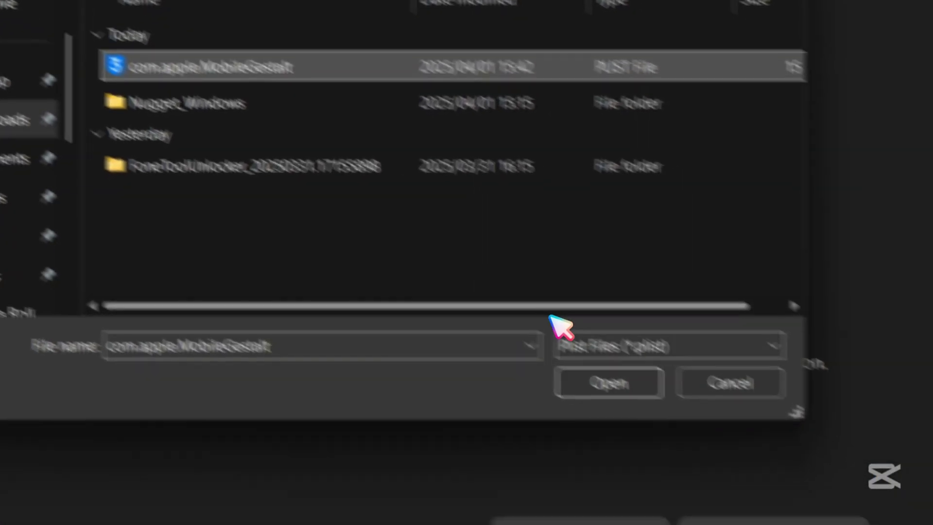
click(851, 510)
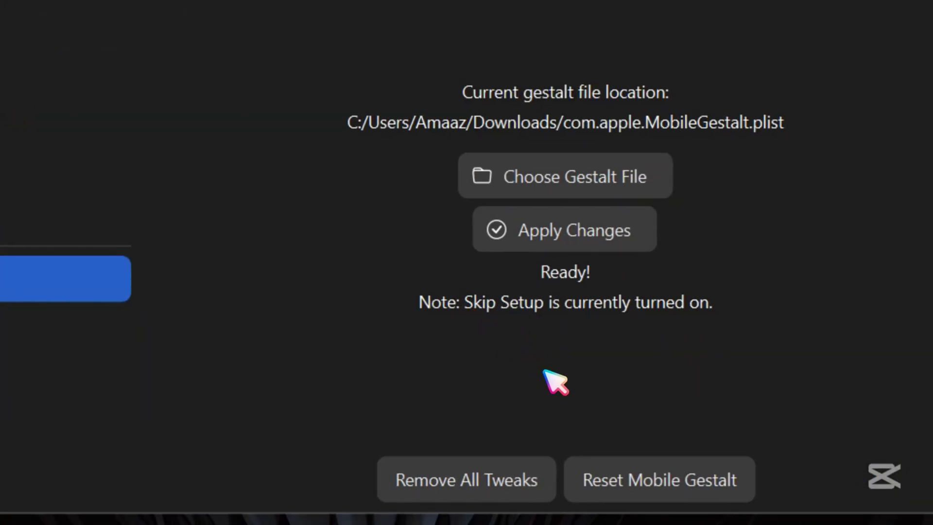
- Apply the tweaks, retrying after the Find My error, and acknowledge the success message
click(574, 234)
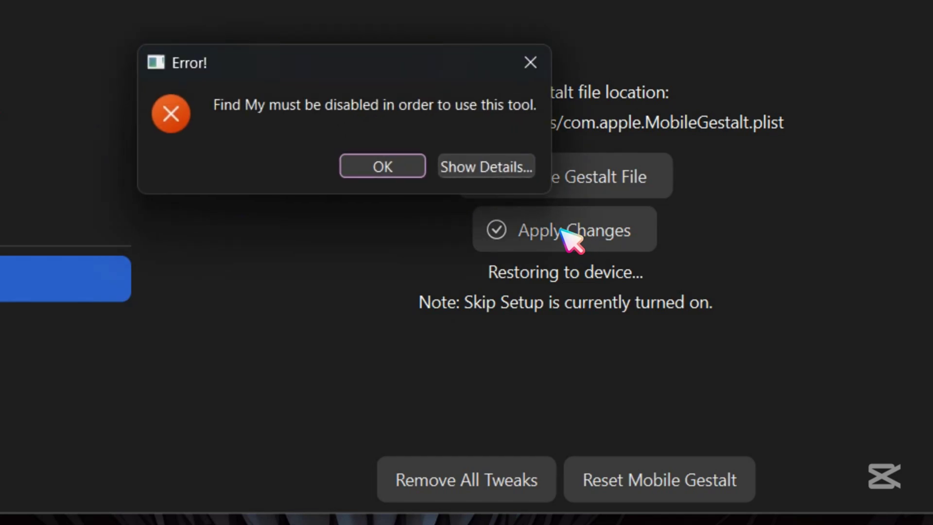
click(420, 165)
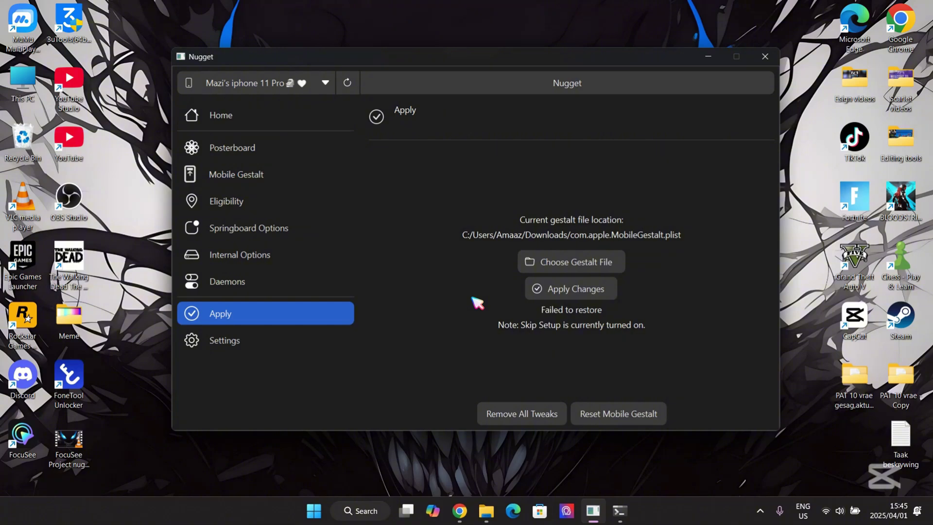
click(538, 290)
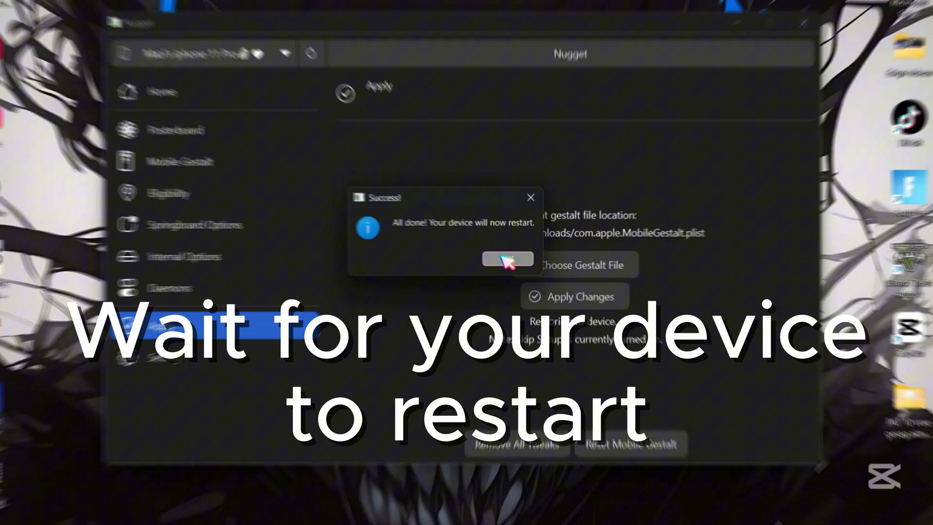
click(512, 257)
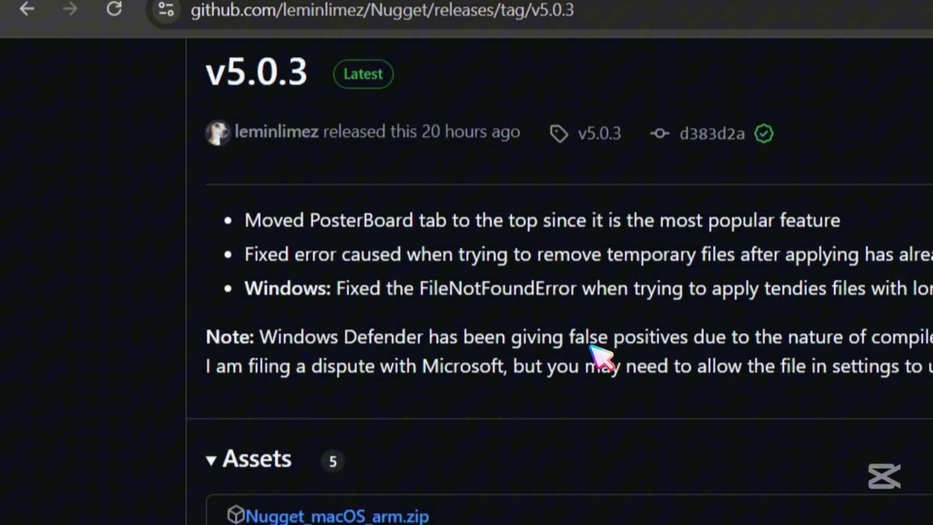
scroll(595, 368, up, 3)
scroll(510, 379, down, 3)
scroll(429, 361, up, 3)
scroll(255, 218, up, 1)
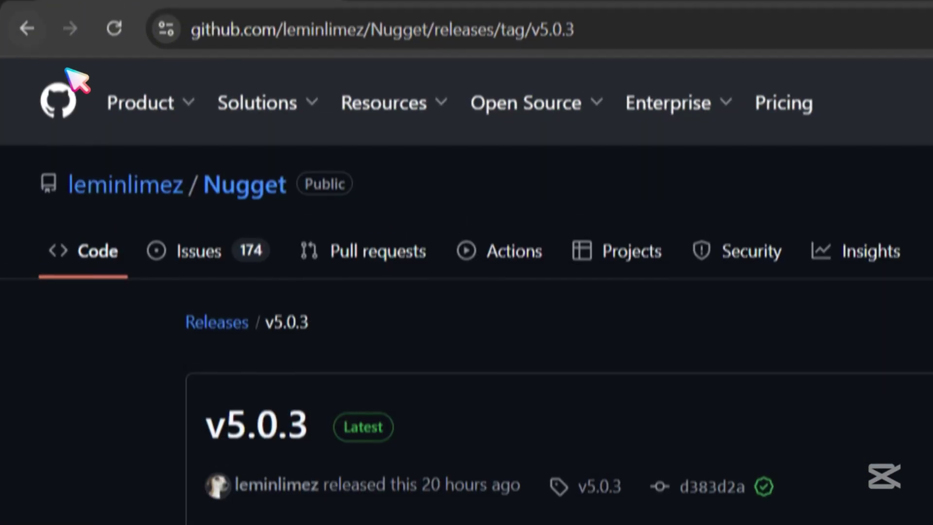
- Go back from the v5.0.3 release page to the Nugget repository README
click(28, 28)
scroll(364, 365, down, 2)
scroll(219, 306, down, 5)
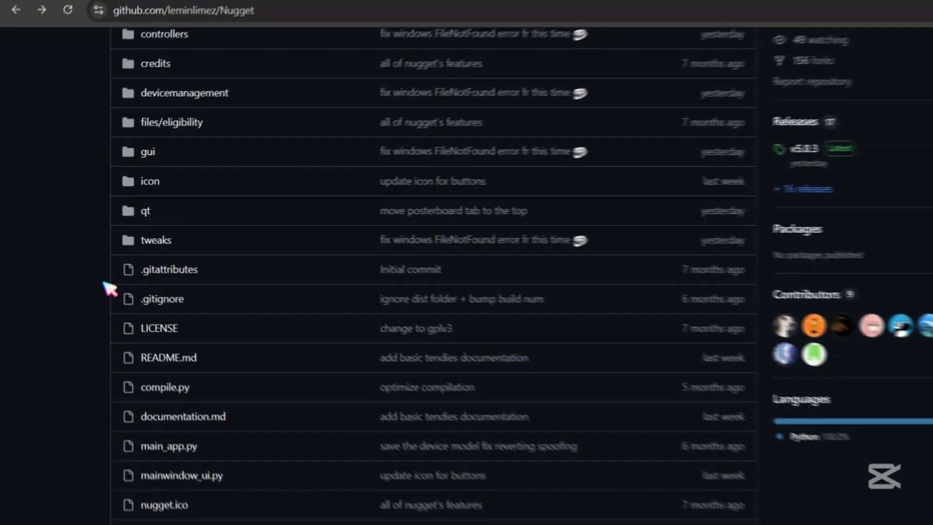
scroll(100, 282, down, 3)
scroll(99, 282, down, 1)
scroll(98, 283, down, 1)
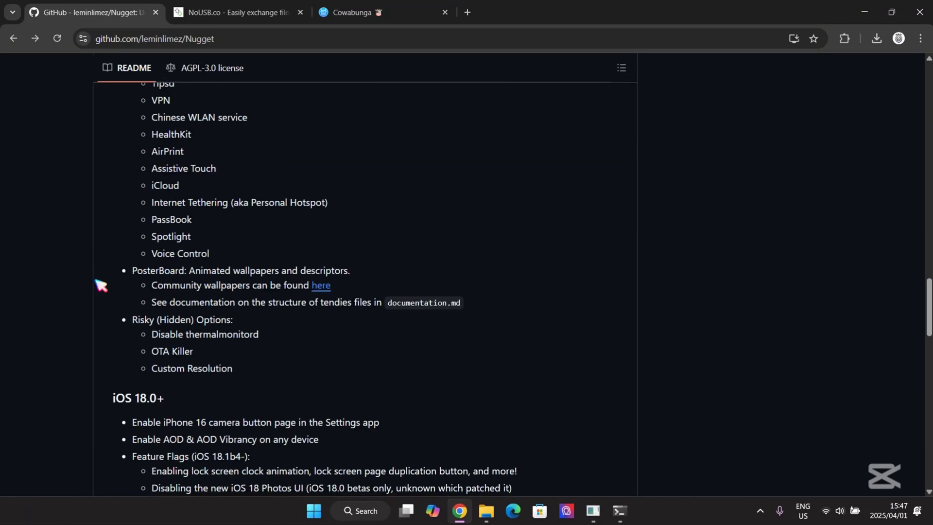
scroll(100, 285, down, 1)
scroll(100, 285, down, 3)
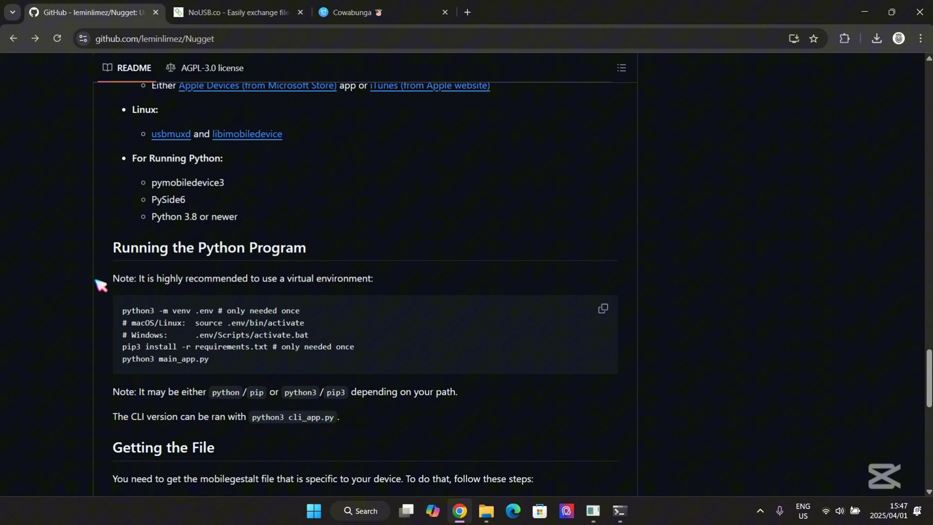
scroll(100, 284, down, 2)
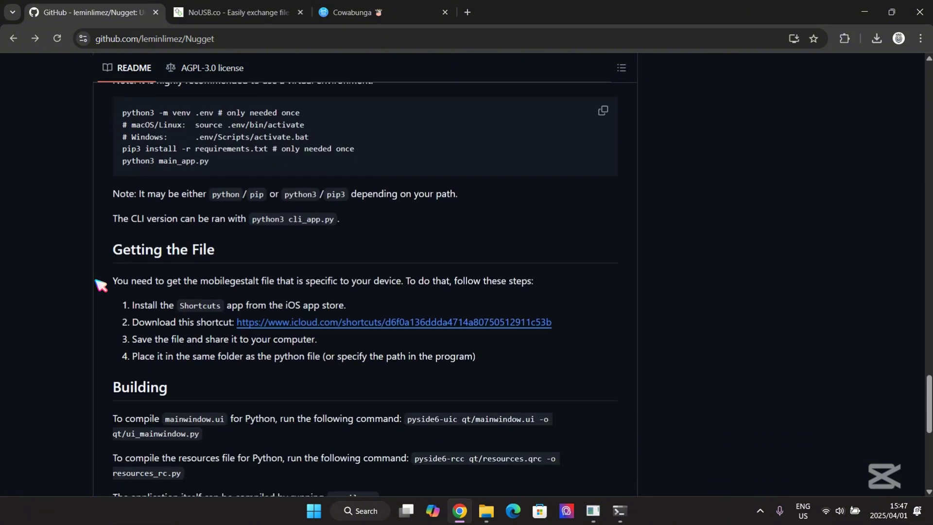
scroll(100, 285, down, 4)
scroll(100, 286, down, 2)
scroll(100, 285, up, 4)
scroll(100, 286, up, 5)
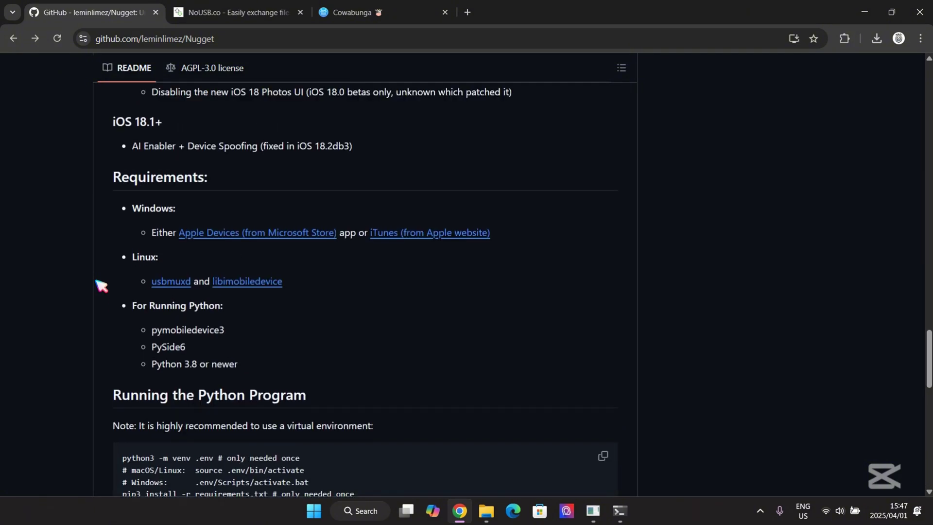
scroll(100, 288, up, 4)
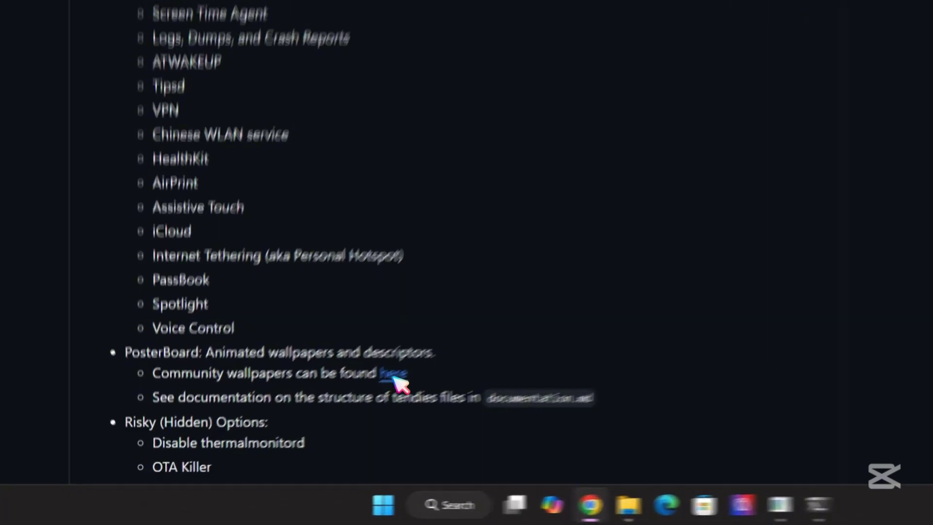
- Open the Cowabunga community wallpapers page and download MarioGalaxy.tendies
click(320, 417)
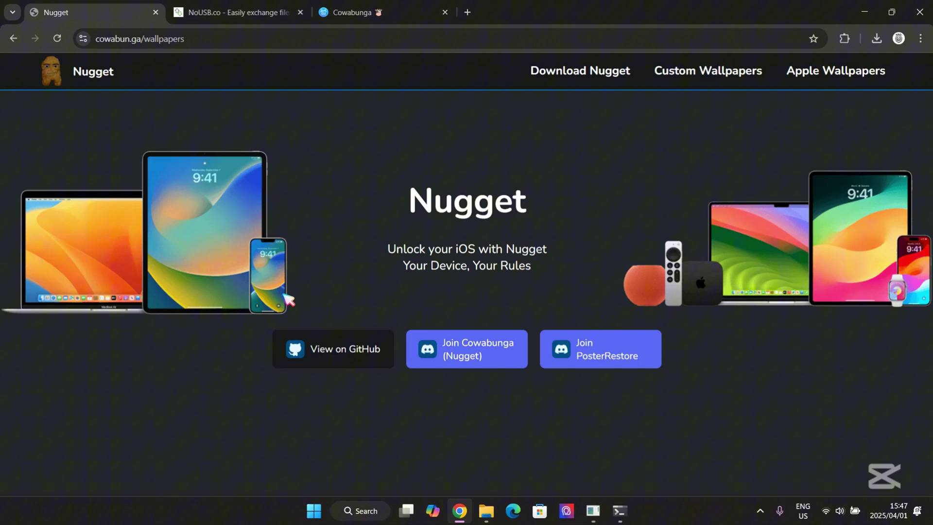
scroll(285, 295, down, 3)
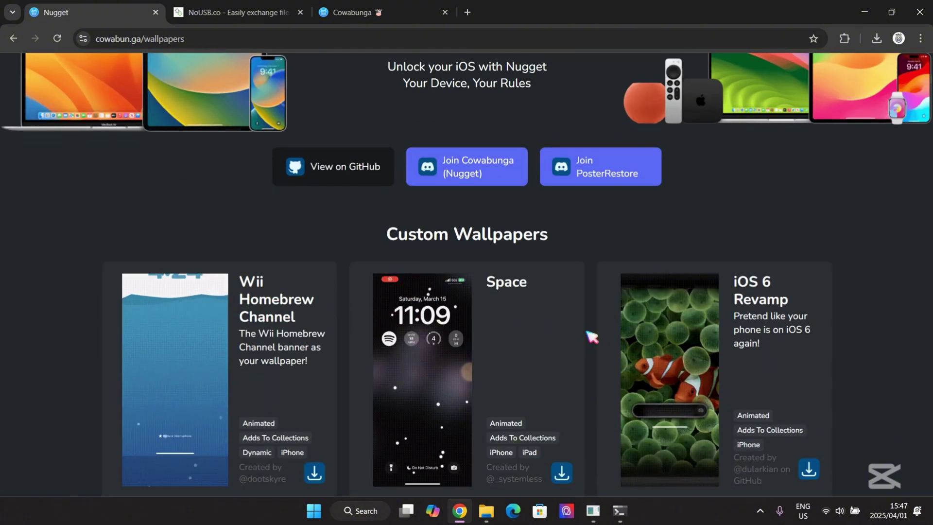
scroll(448, 335, down, 2)
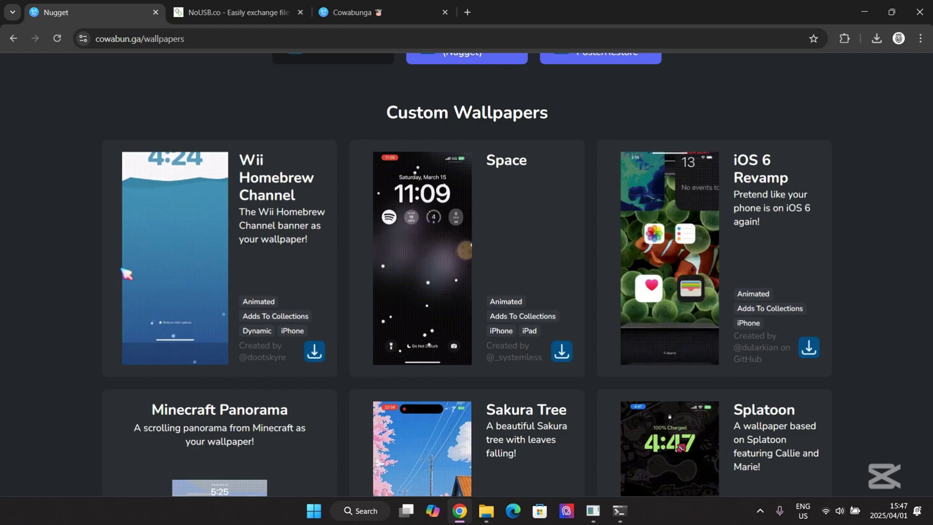
scroll(440, 269, down, 4)
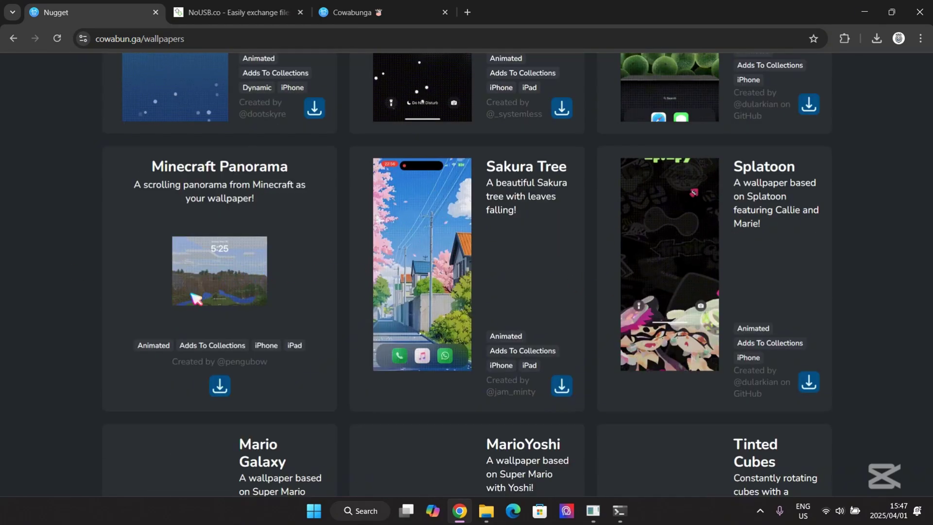
scroll(326, 314, down, 2)
scroll(218, 268, down, 4)
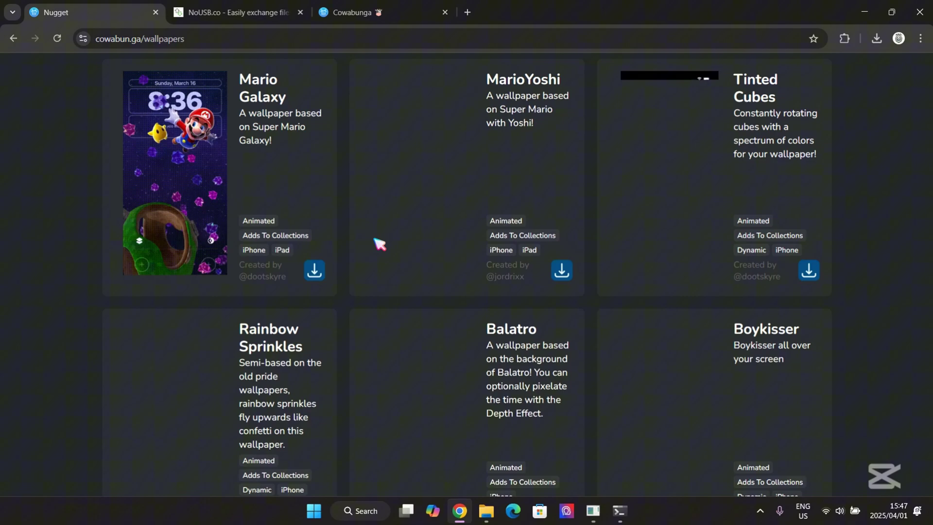
scroll(265, 227, up, 1)
scroll(273, 250, up, 1)
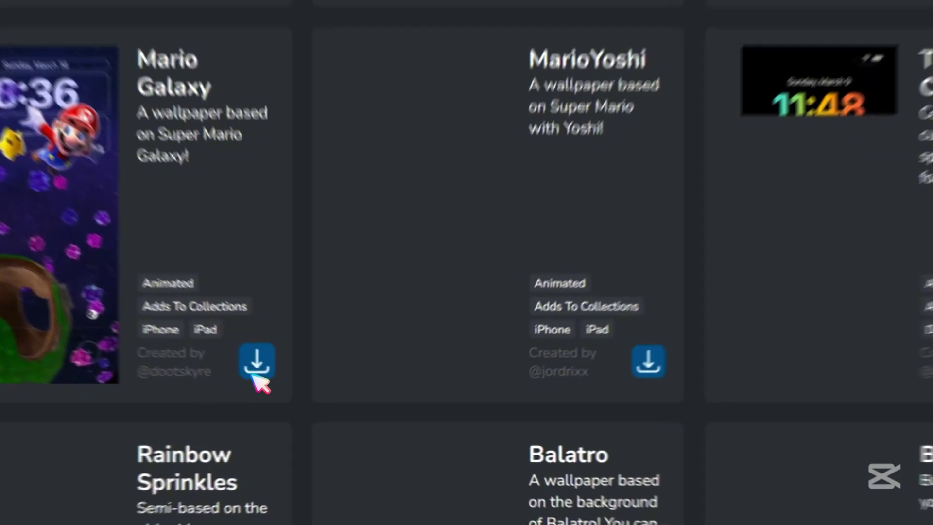
click(316, 392)
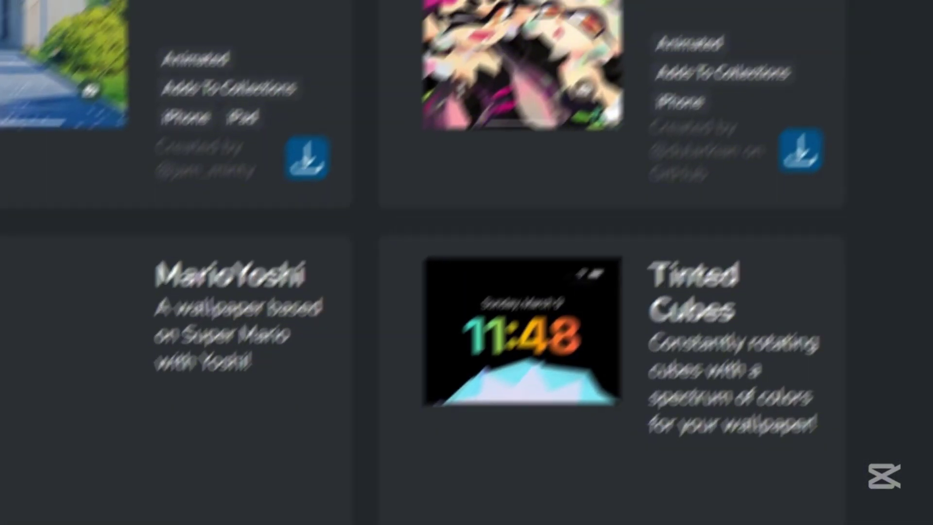
click(816, 82)
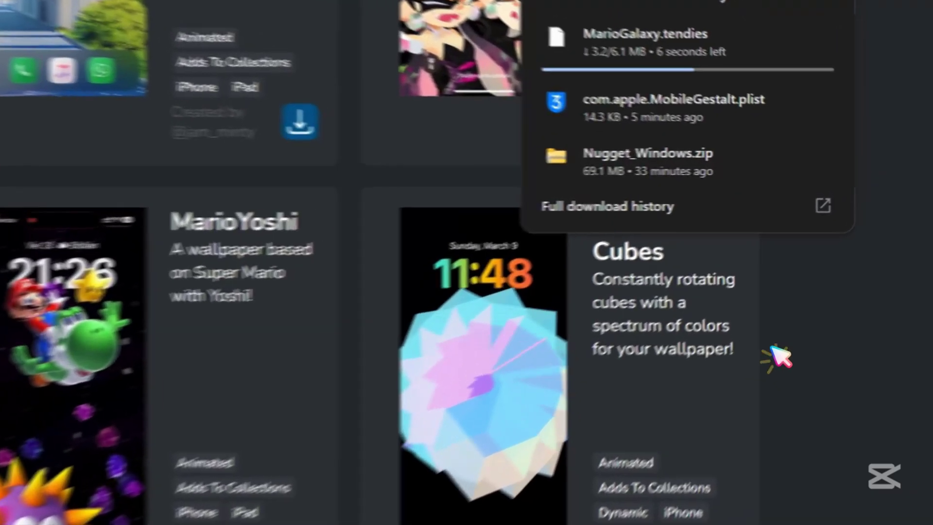
click(841, 418)
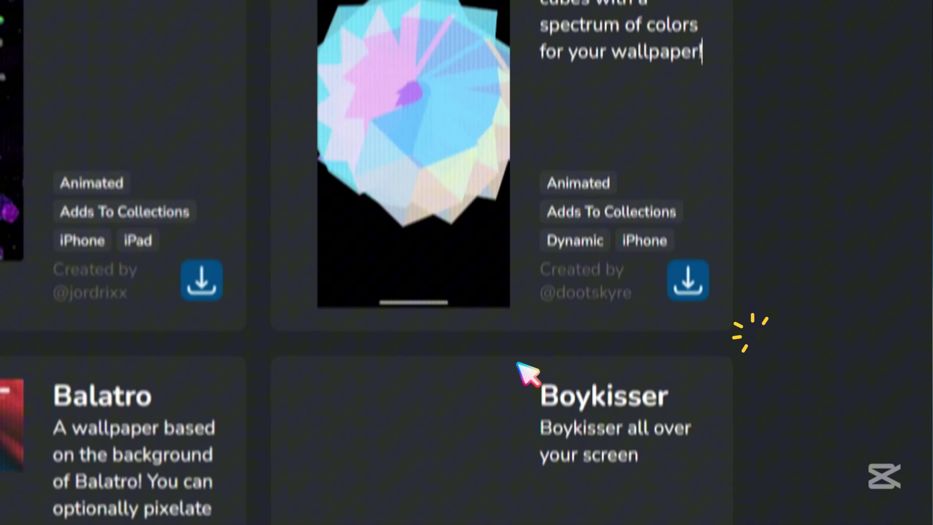
scroll(510, 409, down, 4)
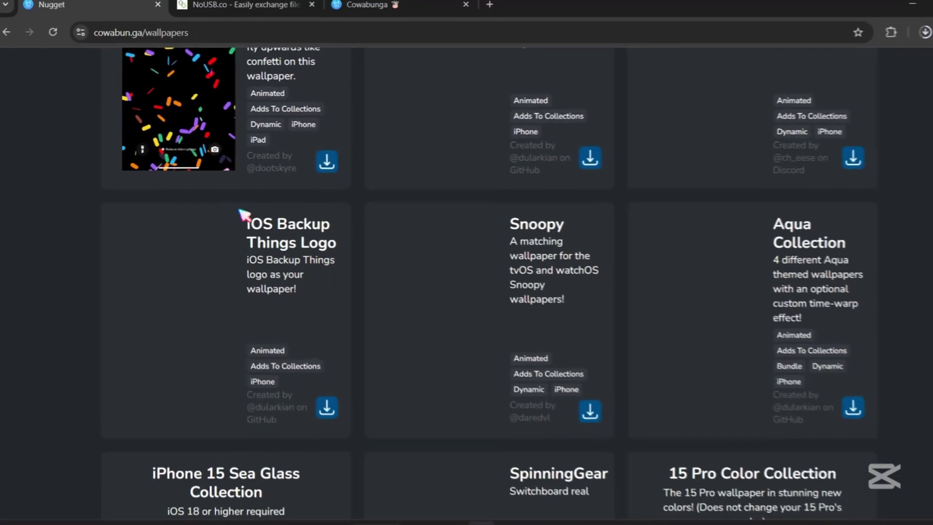
scroll(649, 231, down, 3)
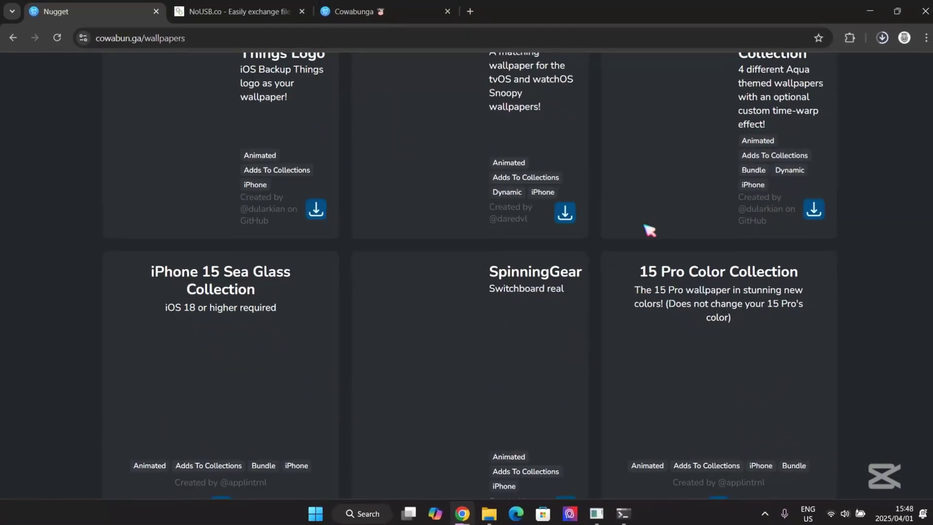
scroll(525, 214, up, 2)
scroll(525, 214, up, 2)
scroll(523, 214, up, 3)
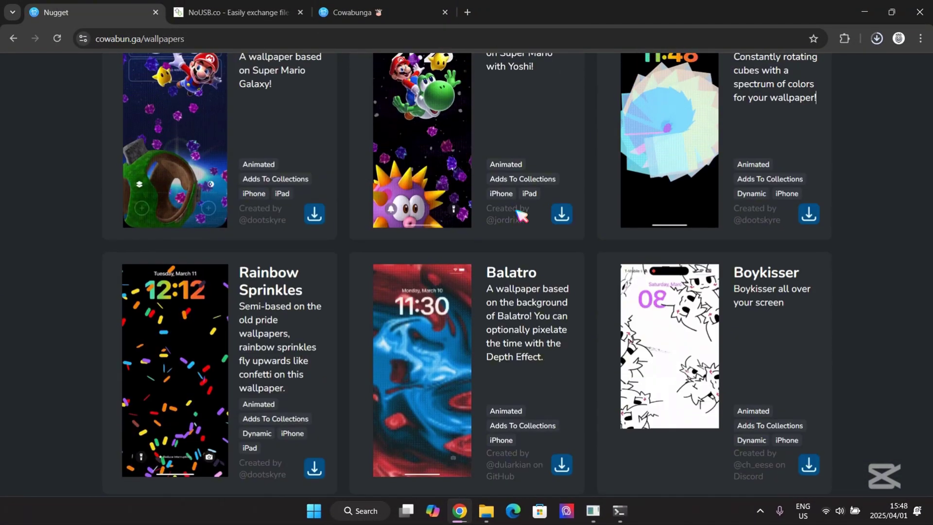
scroll(520, 211, down, 4)
scroll(519, 211, down, 4)
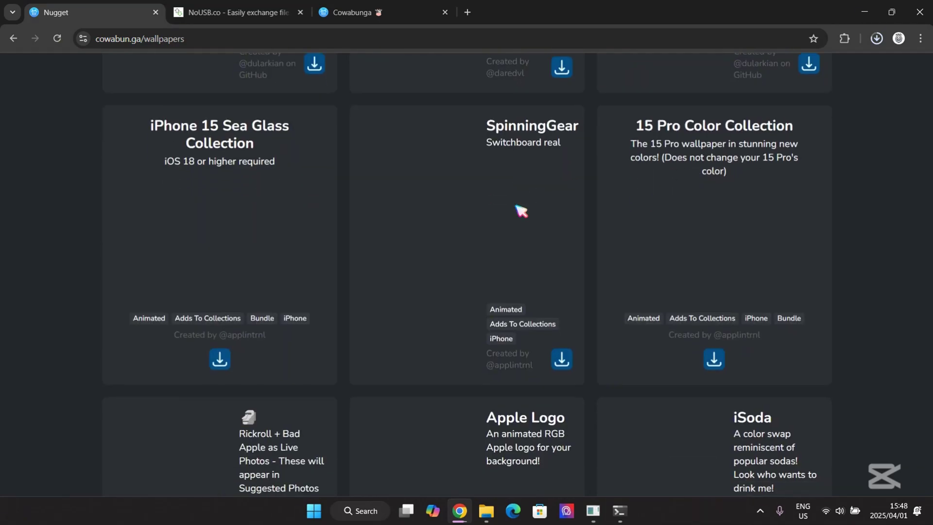
scroll(554, 211, up, 1)
- Skim the 15 Pro Color Collection, Sakura Tree and iOS 6 Revamp cards, then check recent downloads
drag(626, 208, 787, 262)
click(759, 248)
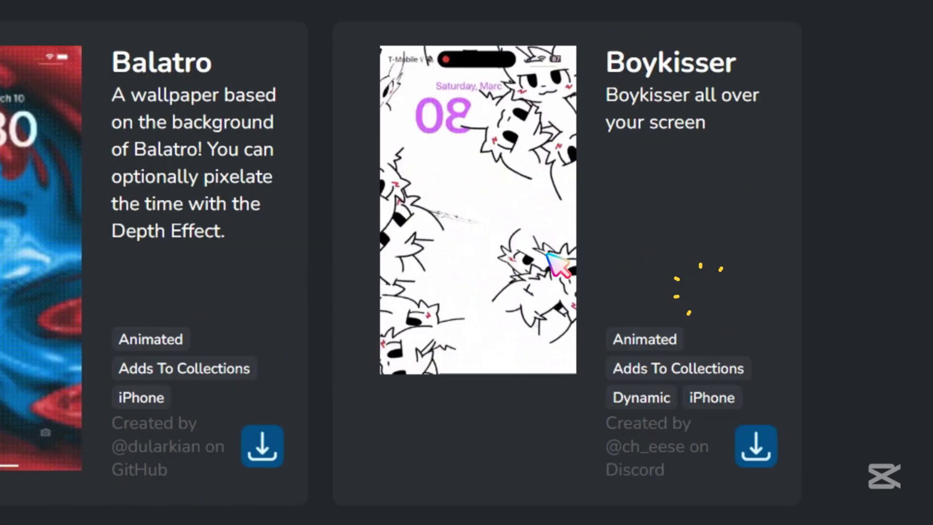
scroll(557, 264, up, 5)
scroll(496, 243, up, 3)
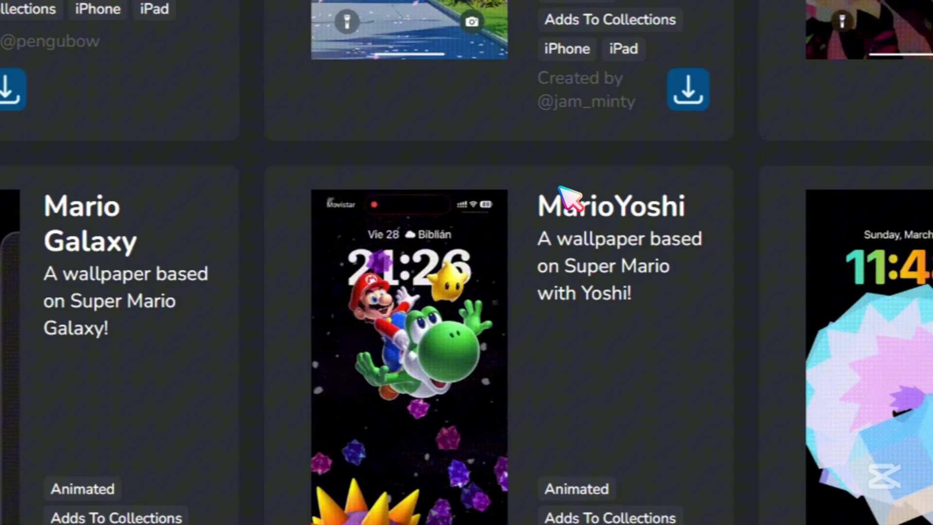
drag(579, 207, 642, 292)
click(634, 284)
scroll(625, 271, down, 3)
scroll(313, 255, up, 3)
scroll(310, 255, down, 3)
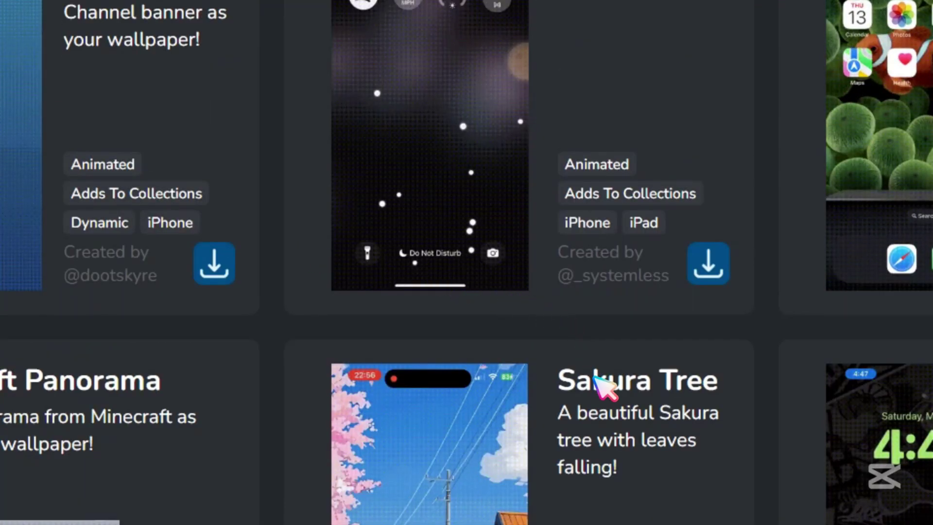
drag(560, 379, 641, 434)
click(649, 434)
scroll(632, 261, up, 5)
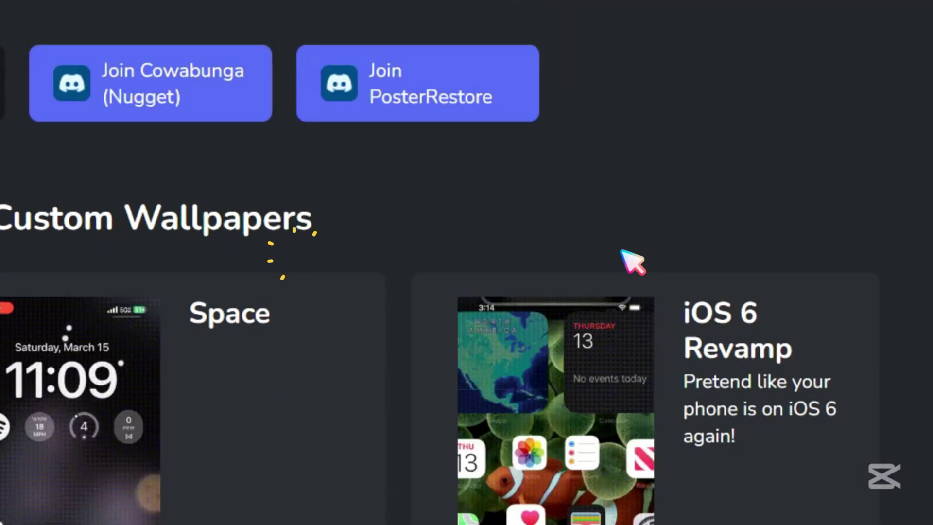
drag(593, 295, 699, 403)
click(700, 403)
scroll(608, 202, up, 10)
click(820, 75)
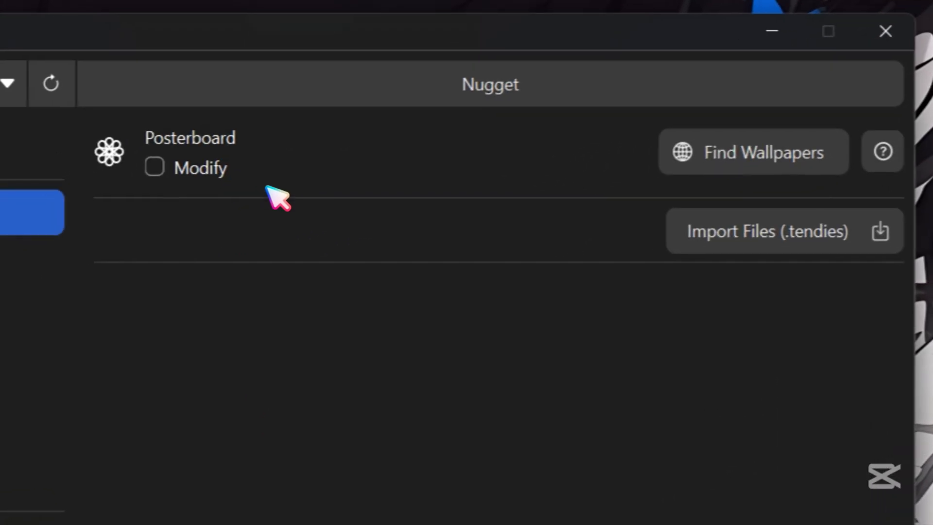
- Enable Posterboard modification in Nugget and import MarioGalaxy.tendies from Downloads
click(697, 234)
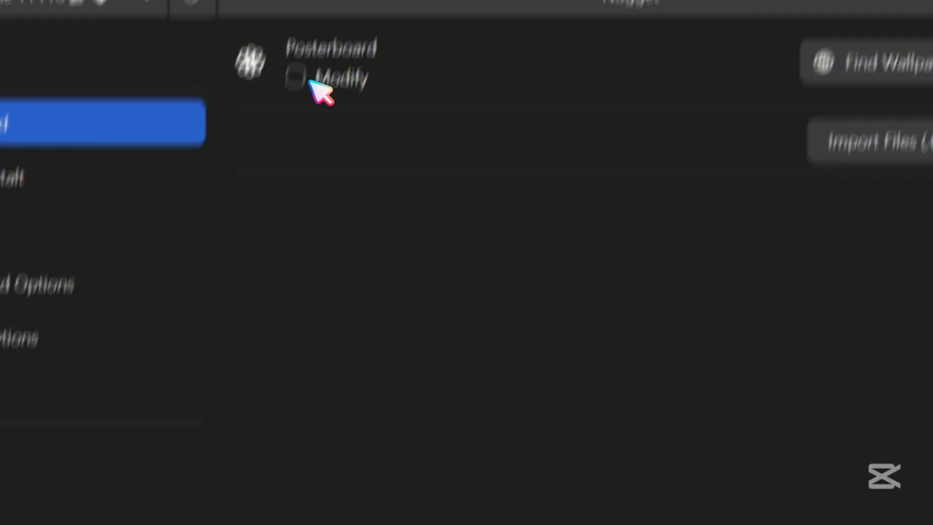
click(399, 124)
click(688, 155)
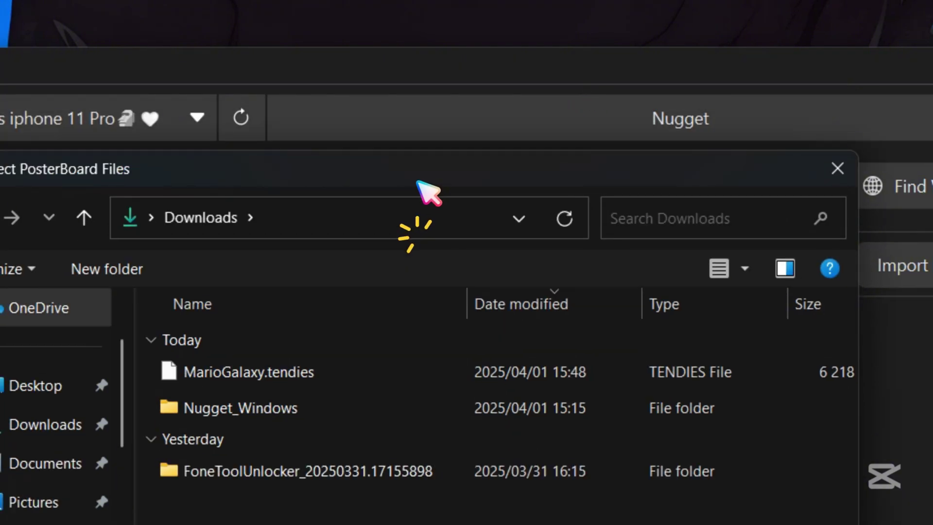
click(306, 450)
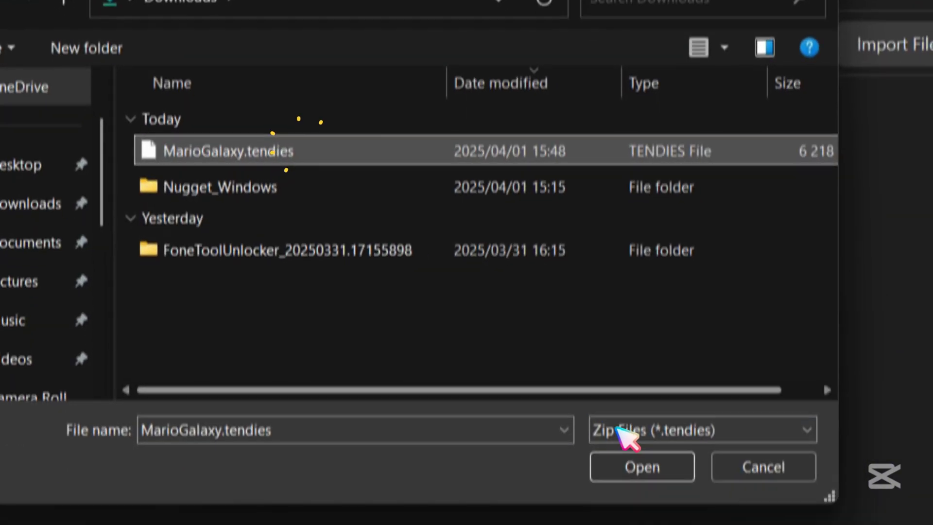
click(640, 467)
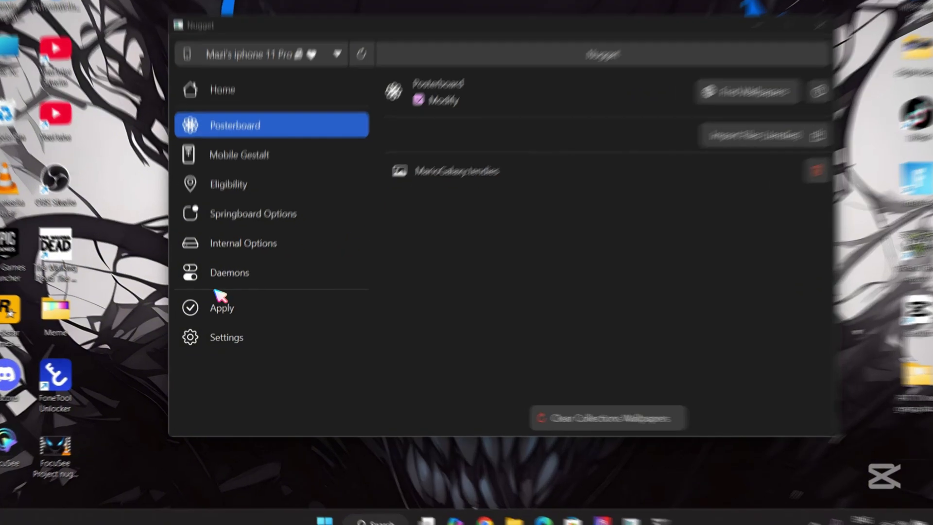
- Try applying the changes to the iPhone and dismiss the session error
click(226, 314)
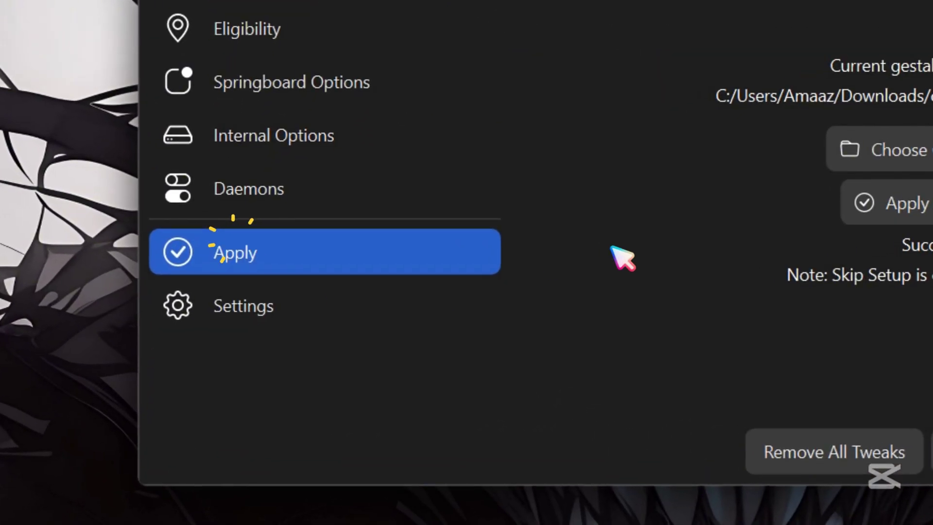
click(660, 186)
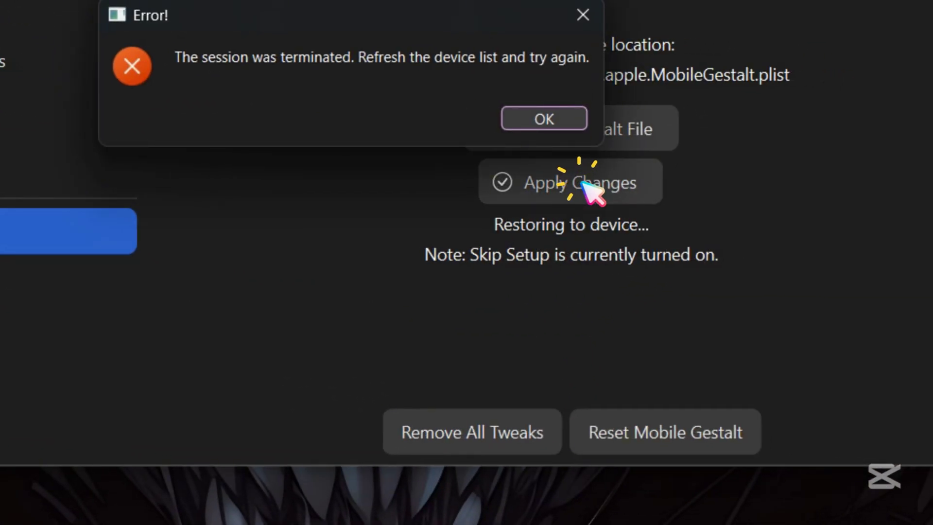
click(544, 118)
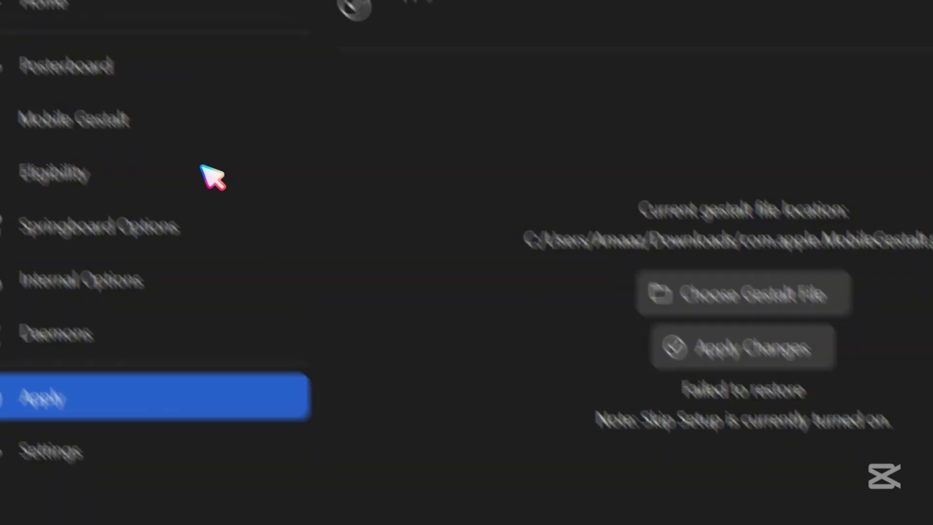
- Refresh the device list, reapply the changes successfully, and dismiss the success message
click(255, 161)
click(571, 135)
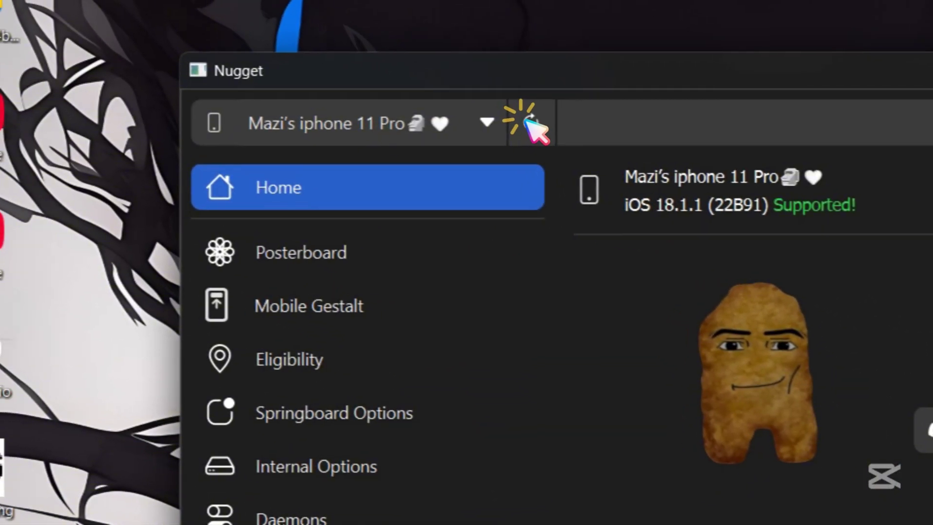
click(563, 128)
click(247, 397)
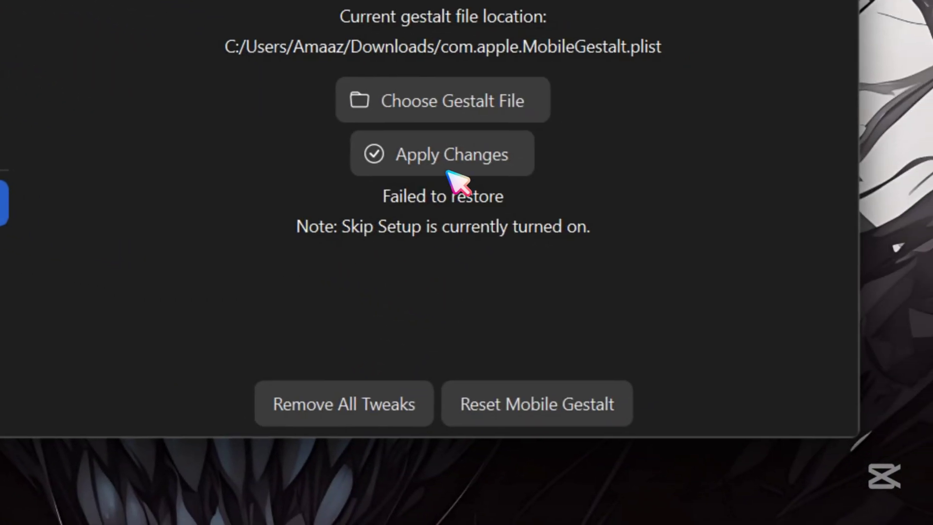
click(446, 157)
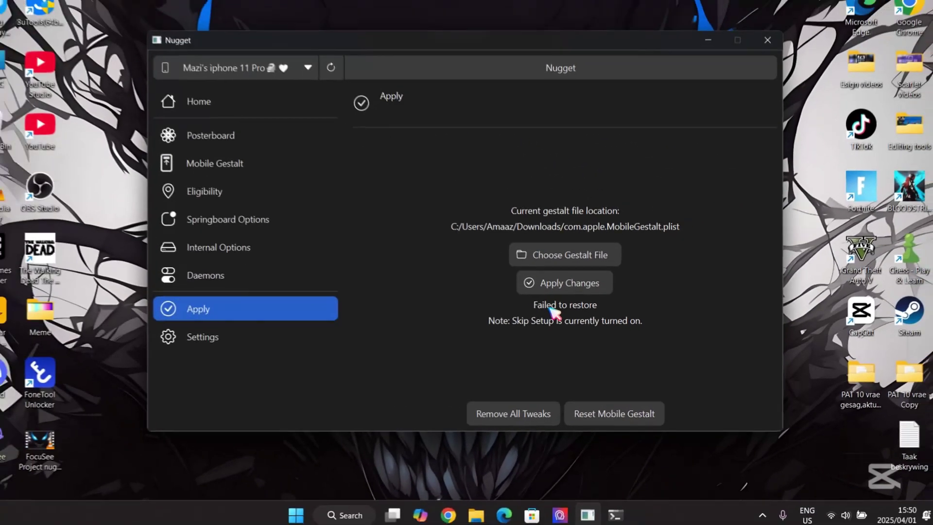
click(537, 299)
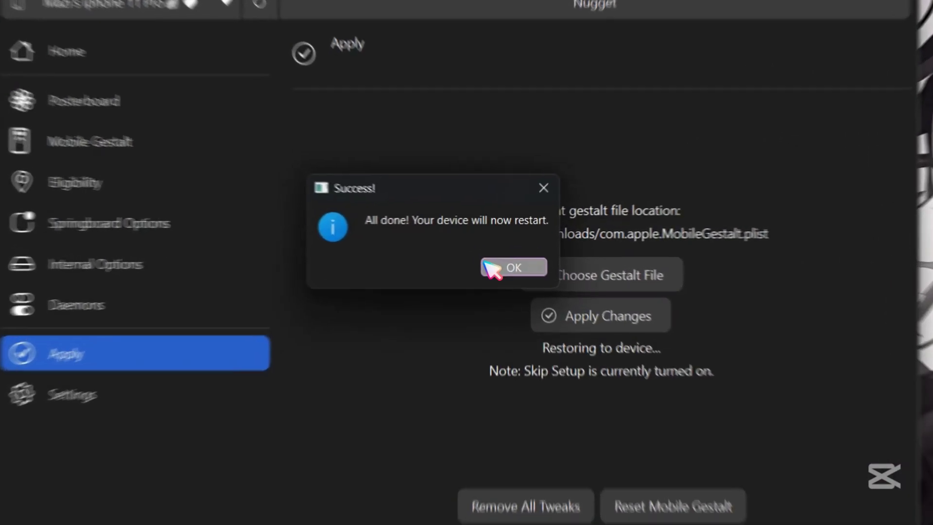
click(514, 257)
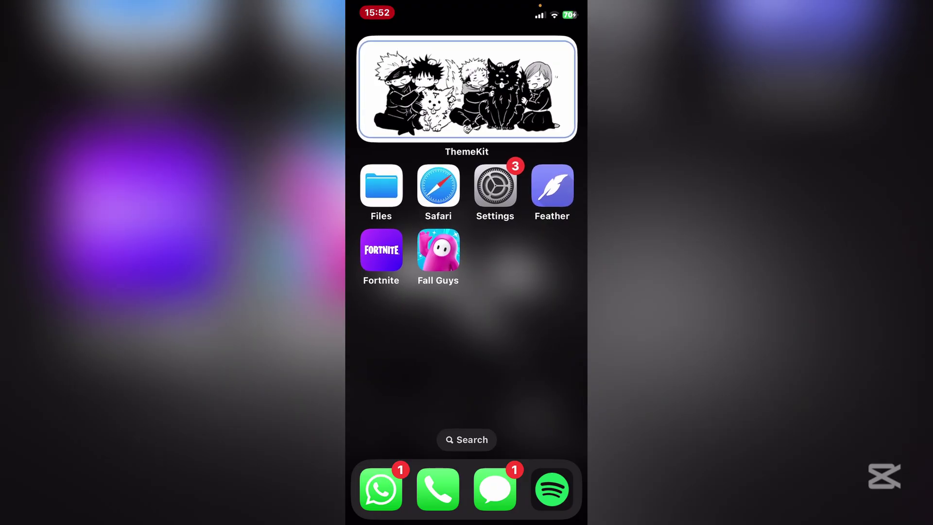
- Start adding a new wallpaper from the iPhone's Wallpaper settings
click(496, 187)
scroll(467, 291, down, 10)
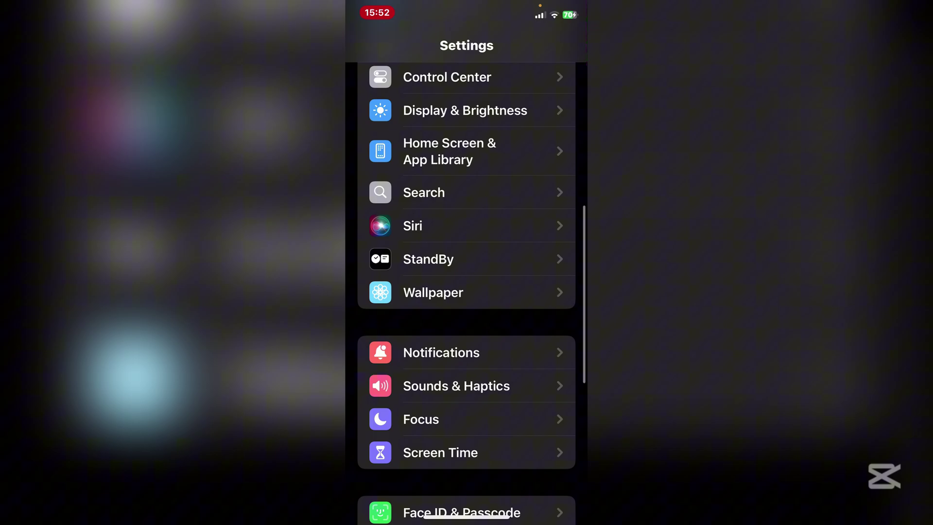
scroll(466, 292, up, 2)
click(433, 378)
drag(525, 233, 408, 234)
click(421, 232)
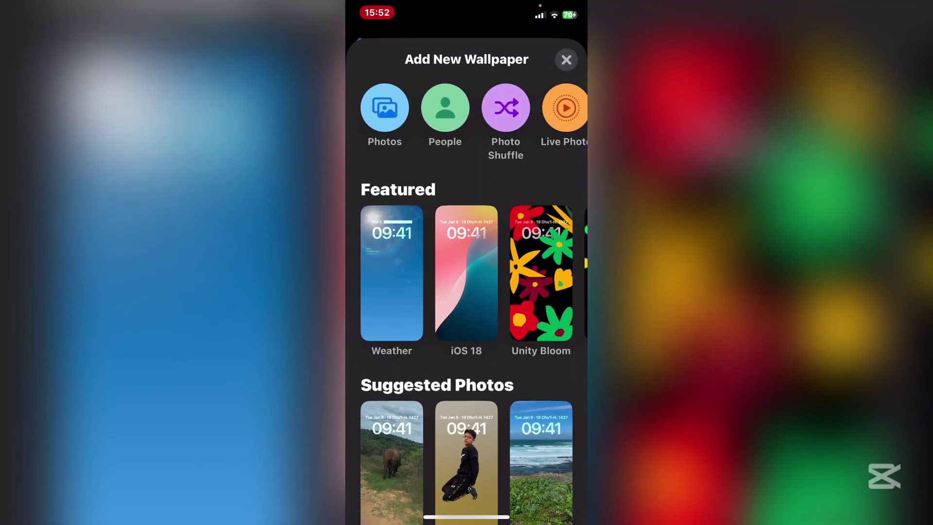
scroll(467, 292, down, 2)
scroll(467, 291, down, 5)
scroll(467, 291, down, 8)
scroll(467, 292, down, 5)
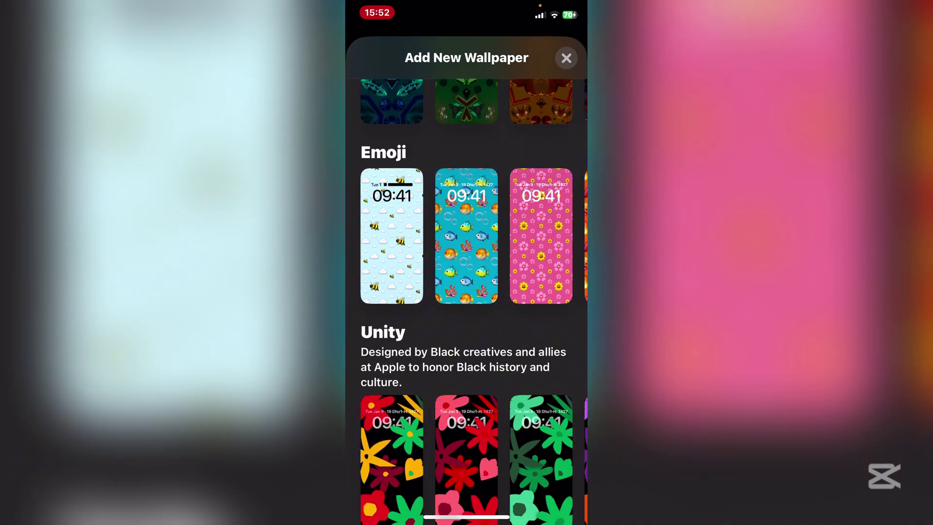
scroll(467, 292, down, 5)
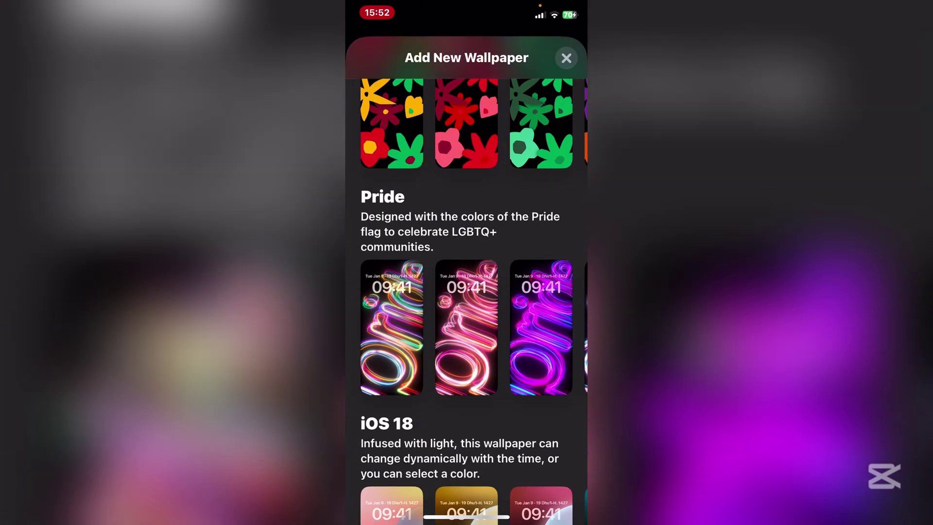
scroll(467, 292, down, 4)
scroll(467, 291, down, 3)
scroll(466, 291, down, 3)
scroll(467, 345, right, 3)
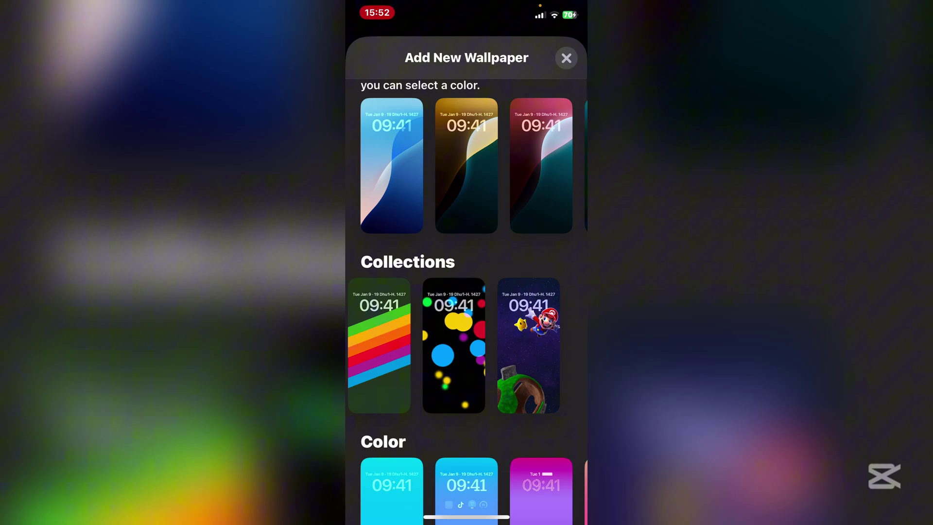
- Add the Mario Galaxy collection wallpaper as the lock and home screen pair
click(541, 346)
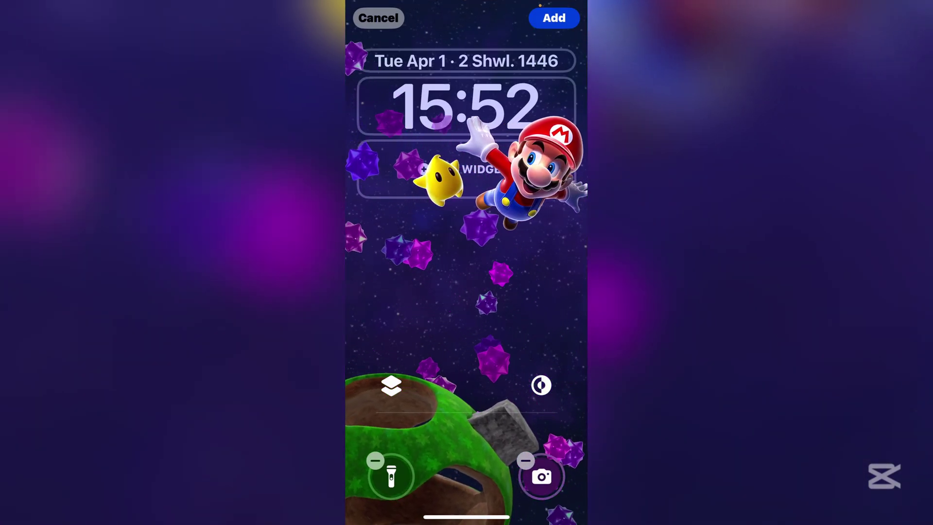
click(554, 18)
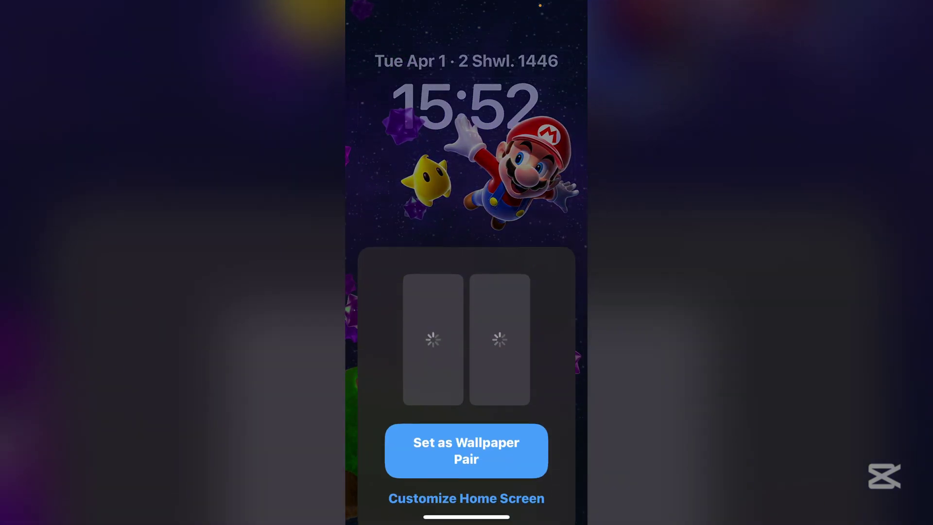
click(466, 430)
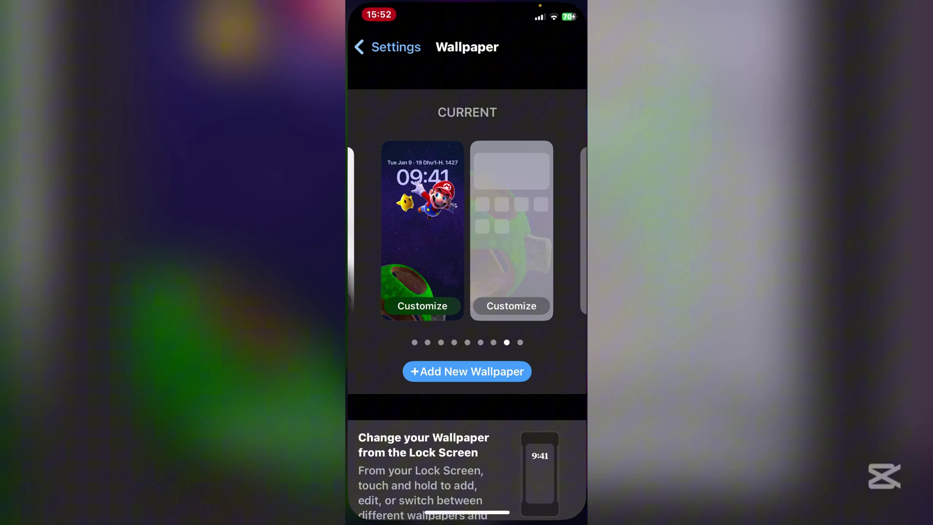
drag(467, 518, 467, 291)
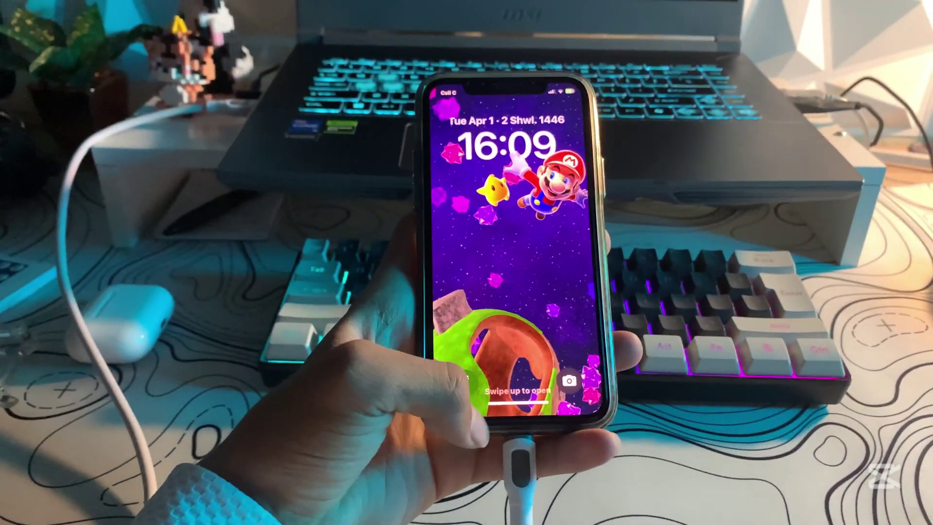
- Unlock past the animated Mario lock screen and flip to another home screen page
drag(540, 343, 459, 227)
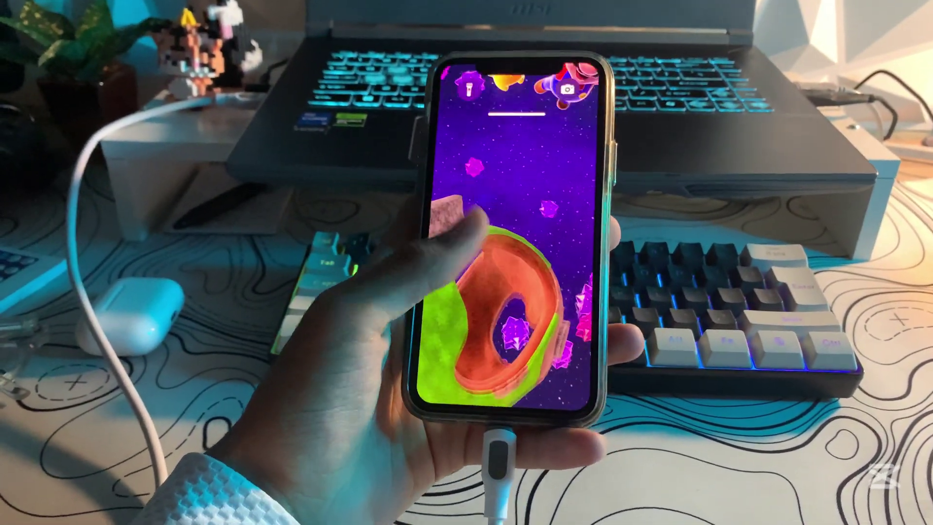
drag(554, 270, 481, 219)
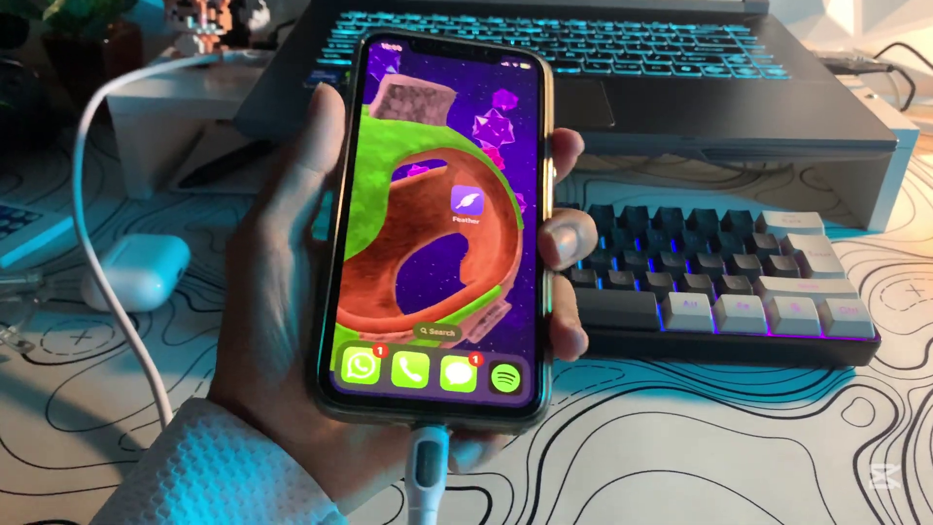